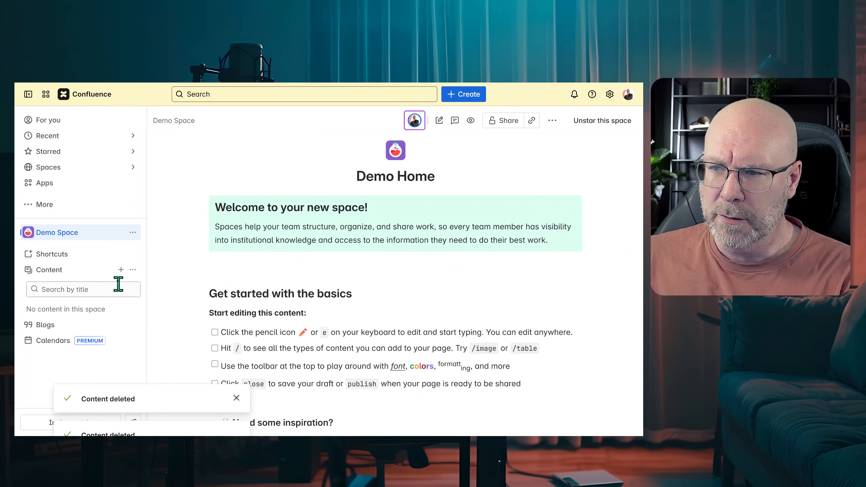
Step: Create a new page in Demo Space and title it "Cards Example"
{"action": "left_click", "coordinate": [121, 270]}
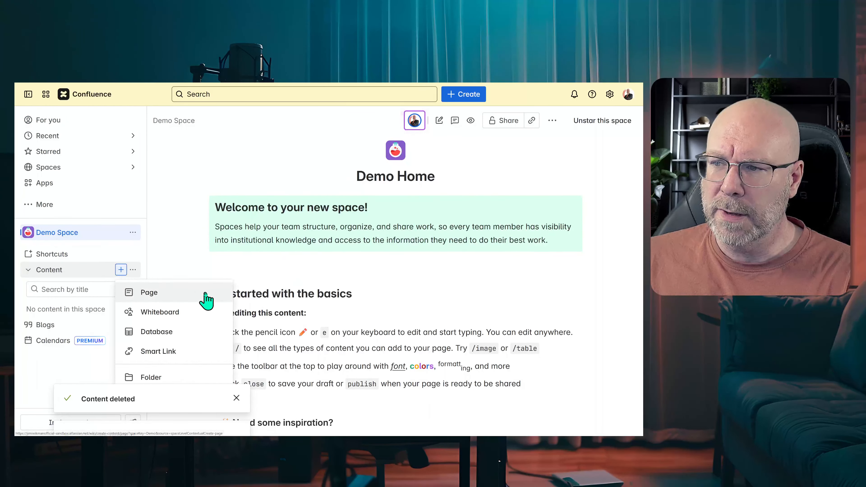
{"action": "left_click", "coordinate": [181, 297]}
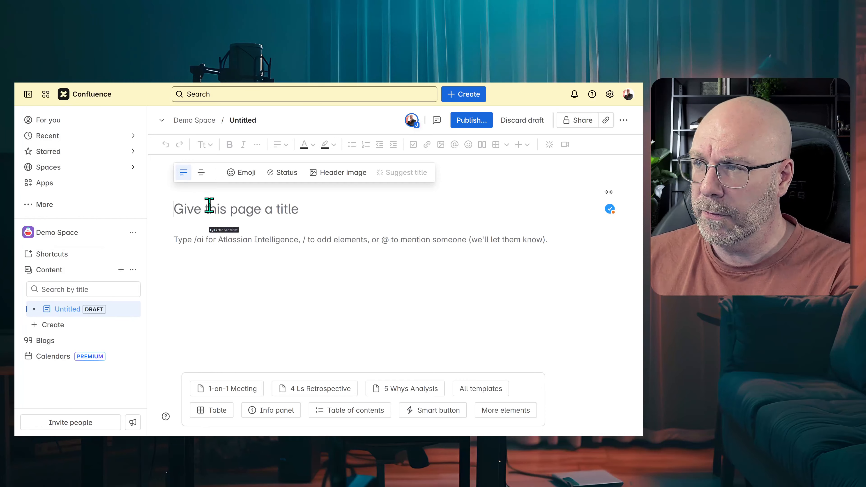
{"action": "type", "text": "Cardes"}
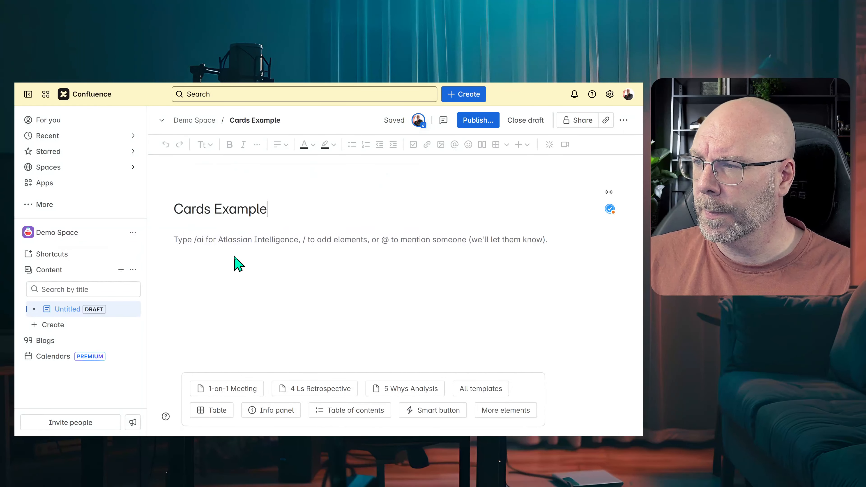
Step: Add a two-column layout with a narrow right column to the page body and write "Content here." in the wide column
{"action": "left_click", "coordinate": [230, 241]}
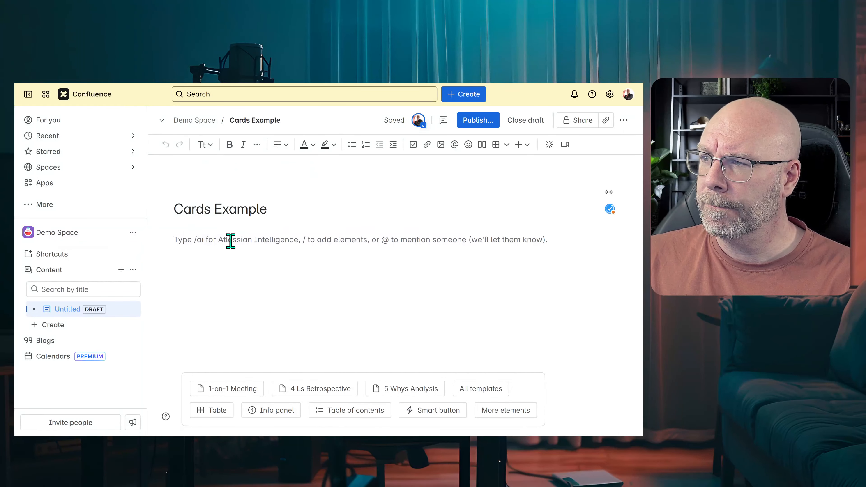
{"action": "left_click", "coordinate": [482, 144]}
{"action": "left_click", "coordinate": [409, 276]}
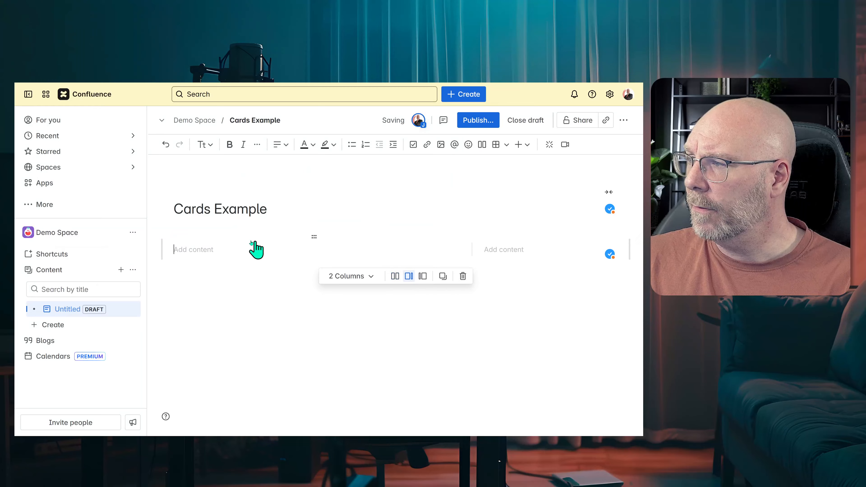
{"action": "left_click", "coordinate": [216, 259]}
{"action": "type", "text": "V"}
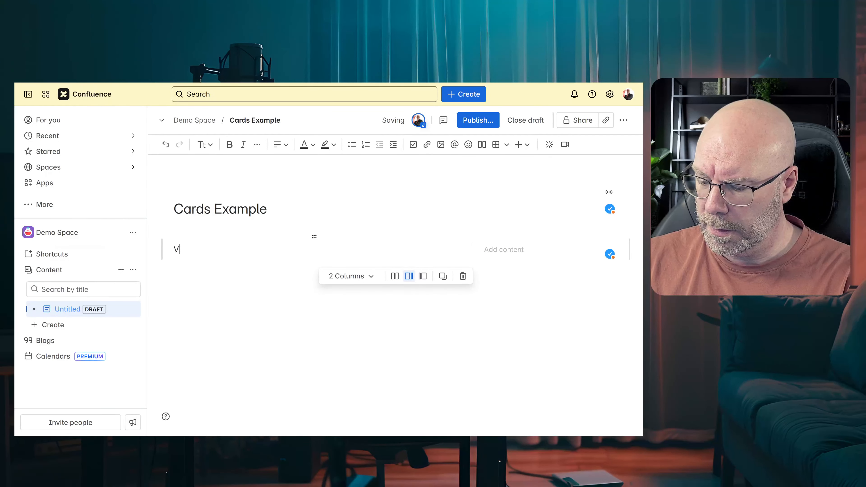
{"action": "type", "text": "onten "}
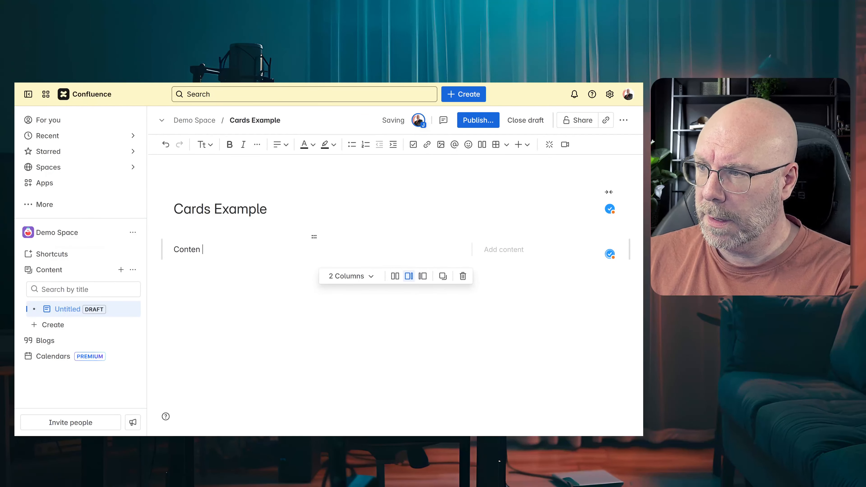
{"action": "type", "text": " here."}
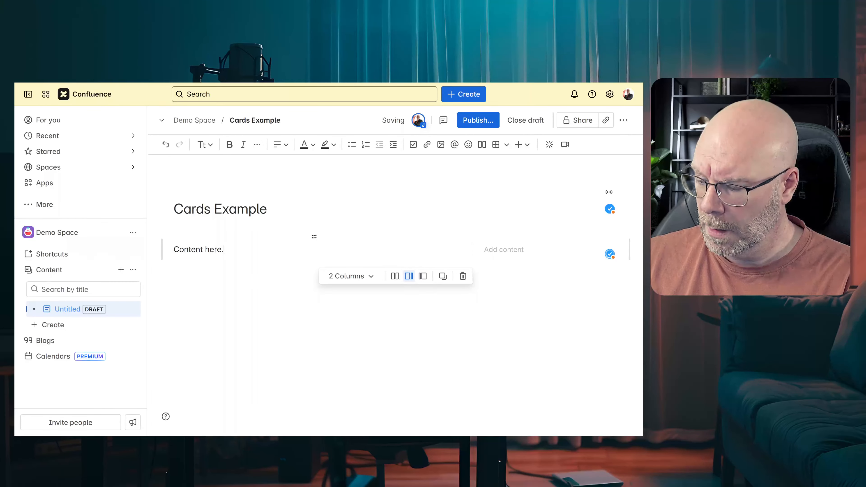
Step: Insert a Page Properties macro in the narrow column, with a table inside it and no empty line above the table
{"action": "left_click", "coordinate": [510, 249]}
{"action": "type", "text": "/page"}
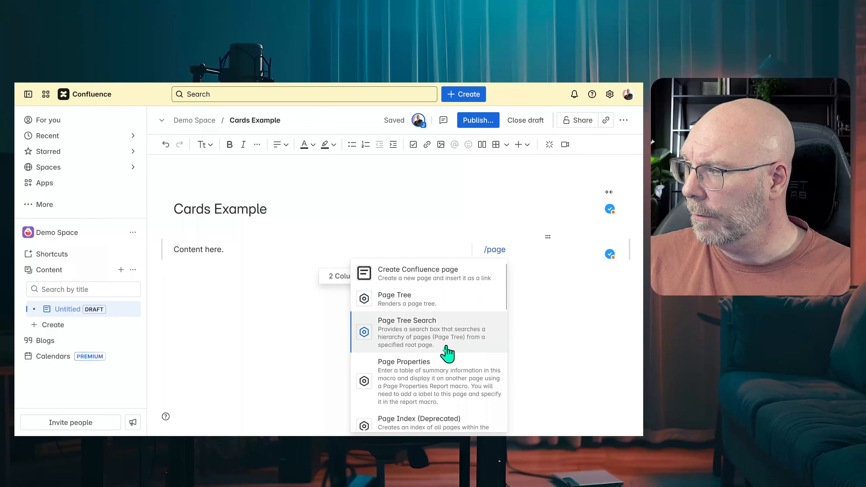
{"action": "left_click", "coordinate": [438, 382]}
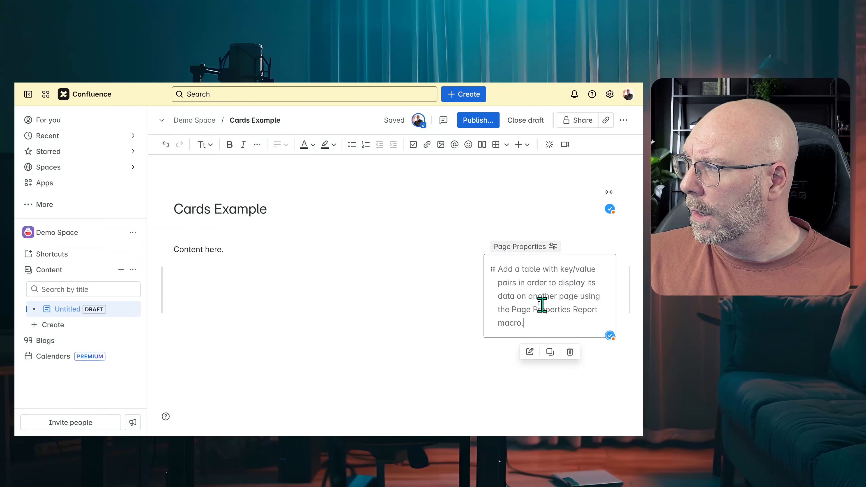
{"action": "left_click", "coordinate": [496, 145]}
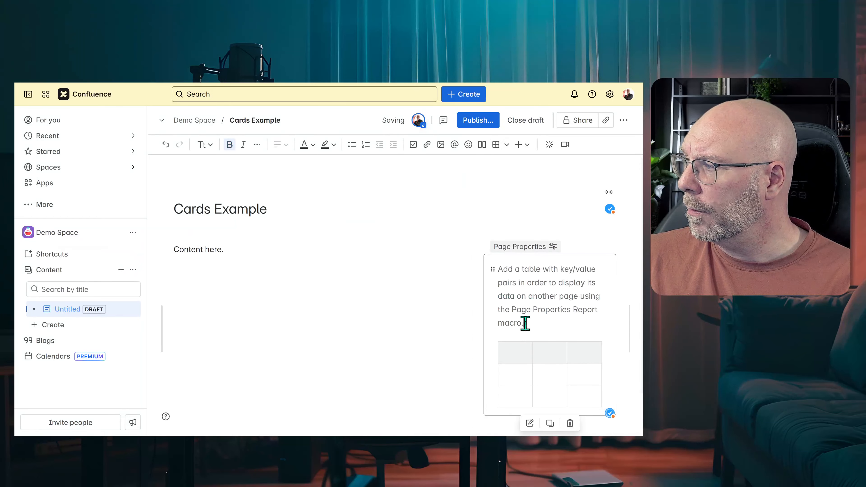
{"action": "left_click", "coordinate": [499, 269]}
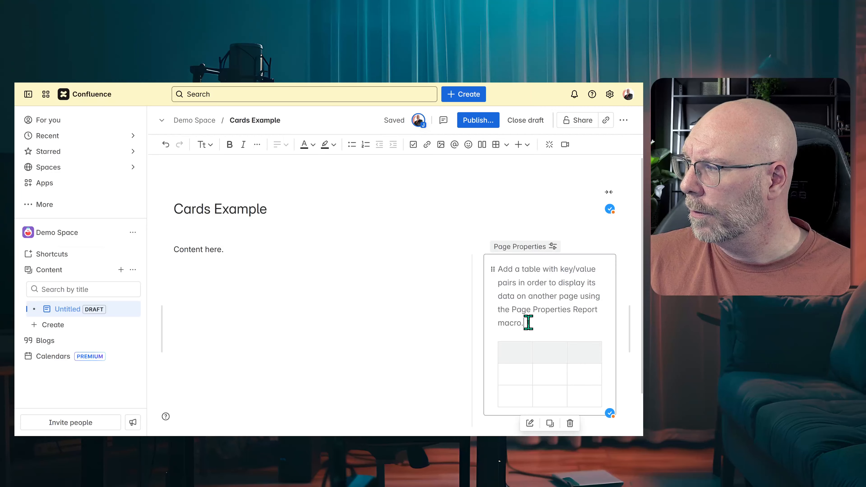
{"action": "key", "text": "BackSpace"}
{"action": "key", "text": "Delete"}
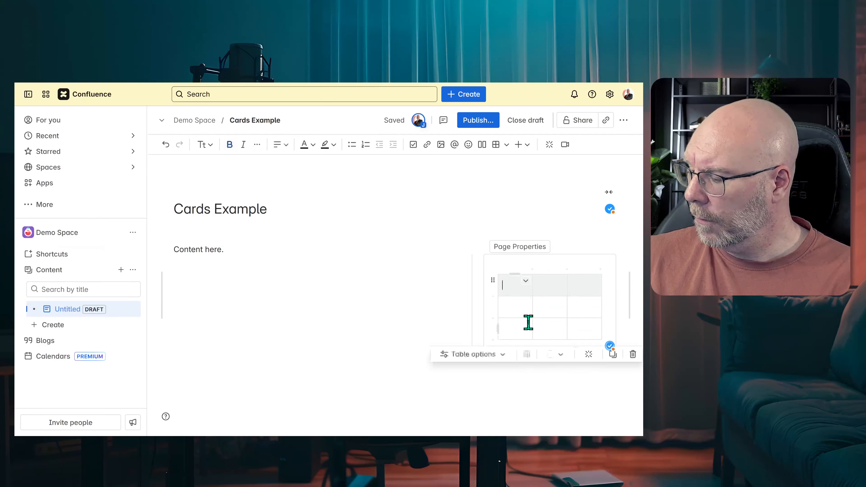
Step: Turn on the header column and turn off the header row for the table in the Page Properties macro
{"action": "left_click", "coordinate": [433, 355]}
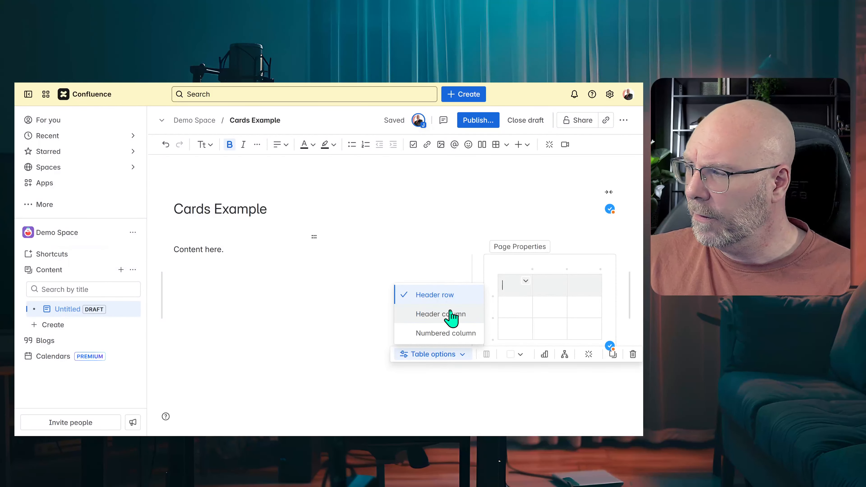
{"action": "left_click", "coordinate": [451, 315]}
{"action": "left_click", "coordinate": [444, 357]}
{"action": "left_click", "coordinate": [440, 296]}
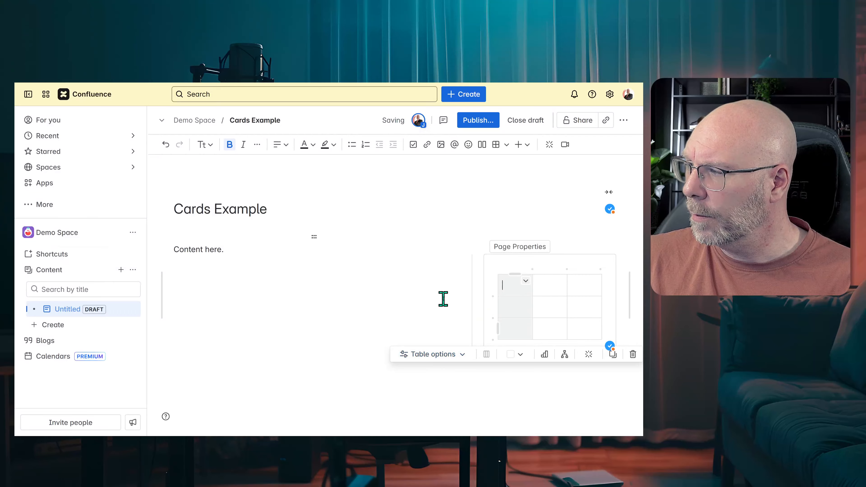
Step: Delete the third column of the Page Properties table
{"action": "left_click", "coordinate": [586, 273]}
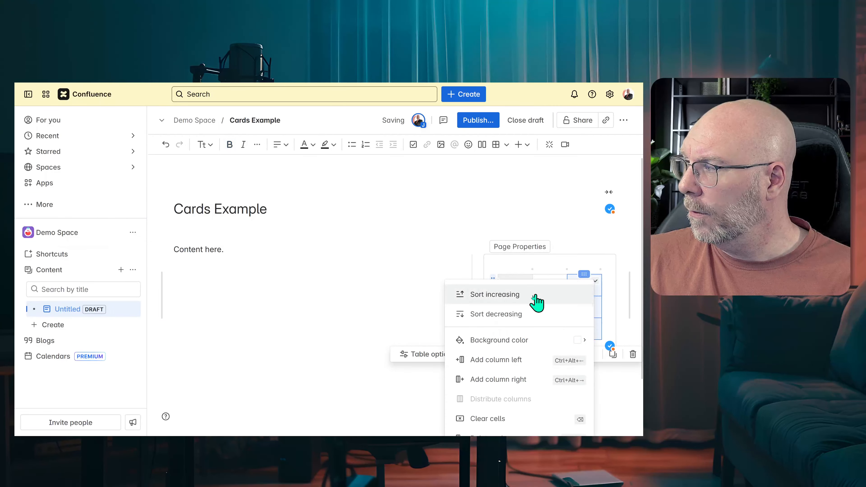
{"action": "scroll", "coordinate": [525, 399], "scroll_direction": "down", "scroll_amount": 2}
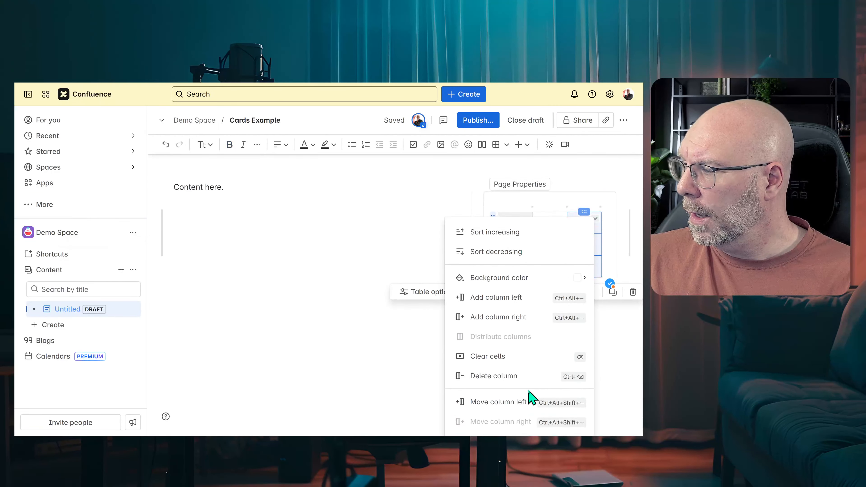
{"action": "left_click", "coordinate": [504, 375]}
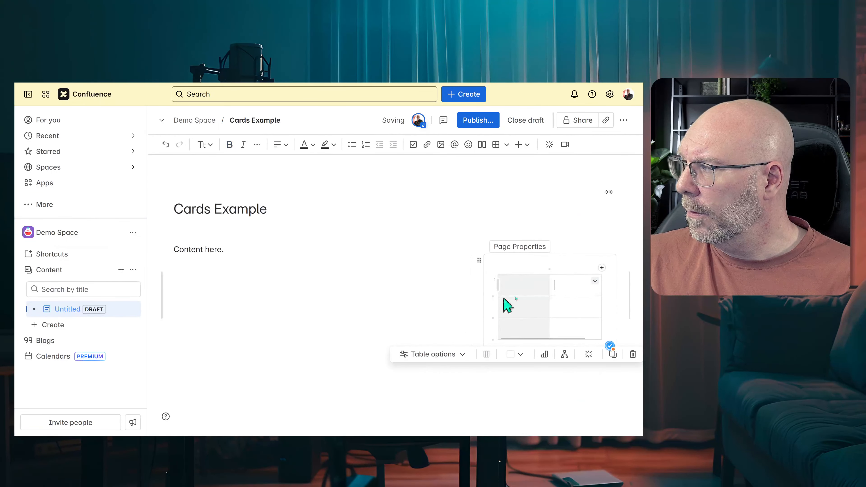
{"action": "left_click", "coordinate": [430, 354]}
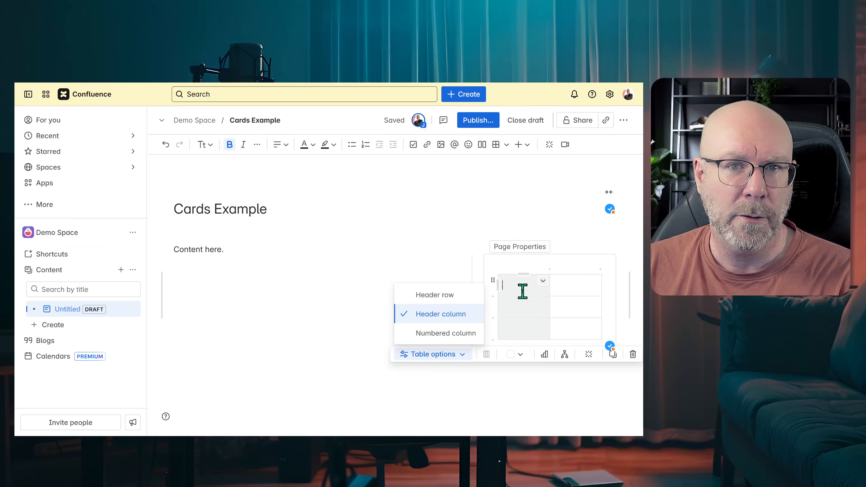
Step: Enter "Status" in the first cell of the table's header column and move on to the adjacent value cell
{"action": "type", "text": "Stat"}
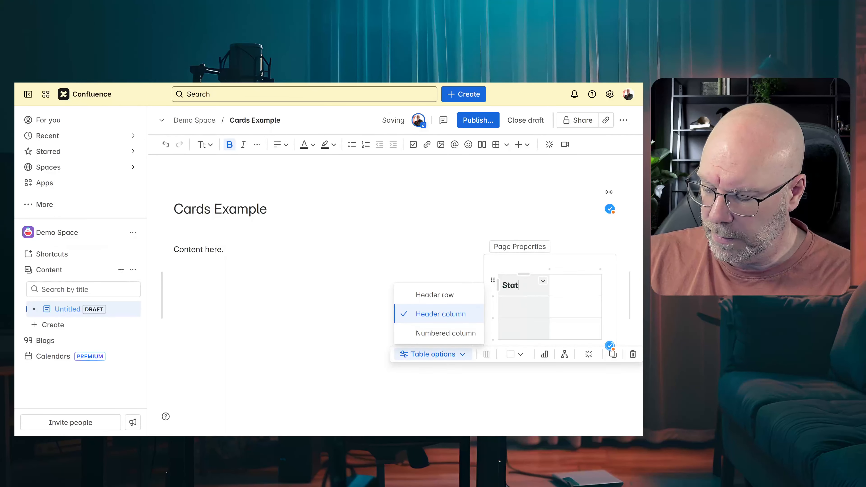
{"action": "type", "text": "us"}
{"action": "key", "text": "Tab"}
{"action": "key", "text": "ctrl+f"}
{"action": "type", "text": "sta"}
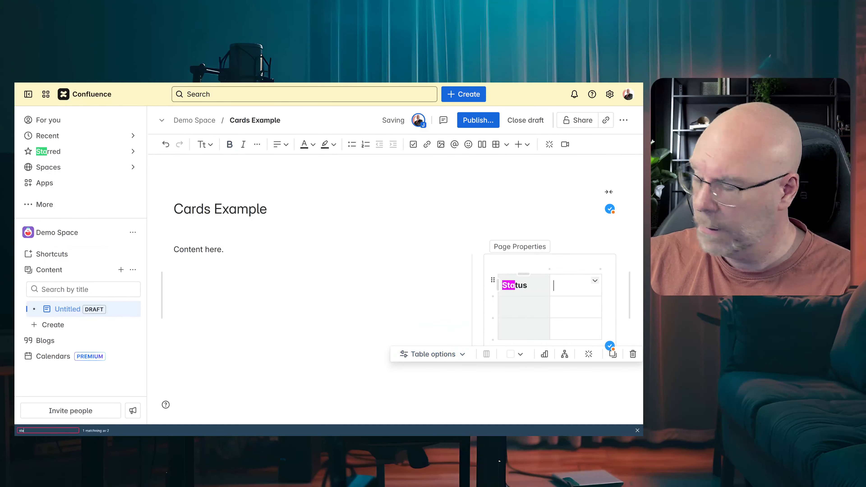
{"action": "key", "text": "Escape"}
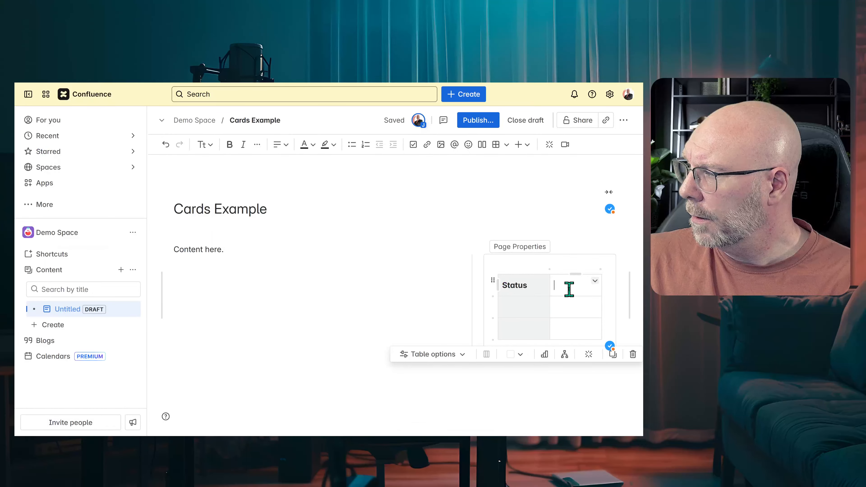
Step: Insert a green status label reading "OK" in the cell beside the Status heading
{"action": "type", "text": "/sta"}
{"action": "key", "text": "Return"}
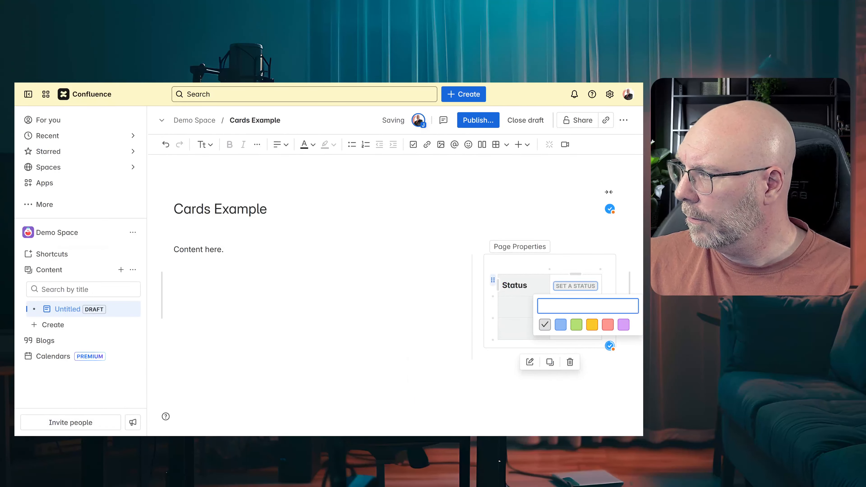
{"action": "left_click", "coordinate": [577, 324]}
{"action": "type", "text": "OK"}
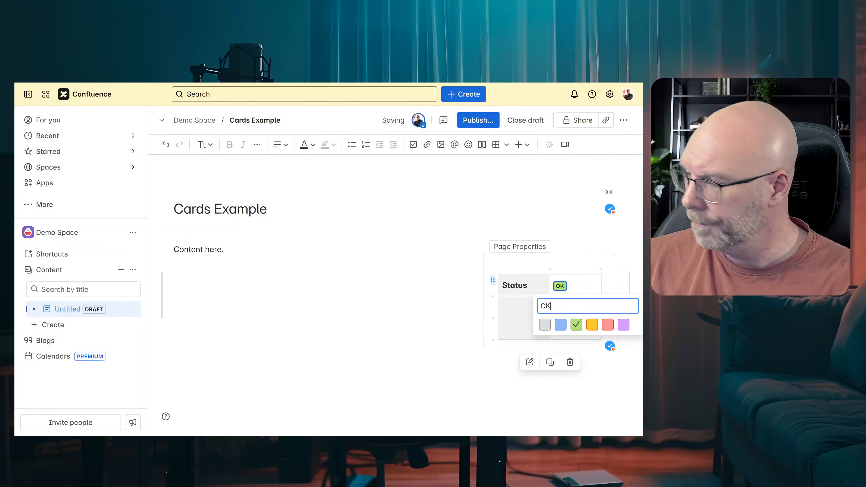
{"action": "key", "text": "Return"}
{"action": "left_click", "coordinate": [231, 296]}
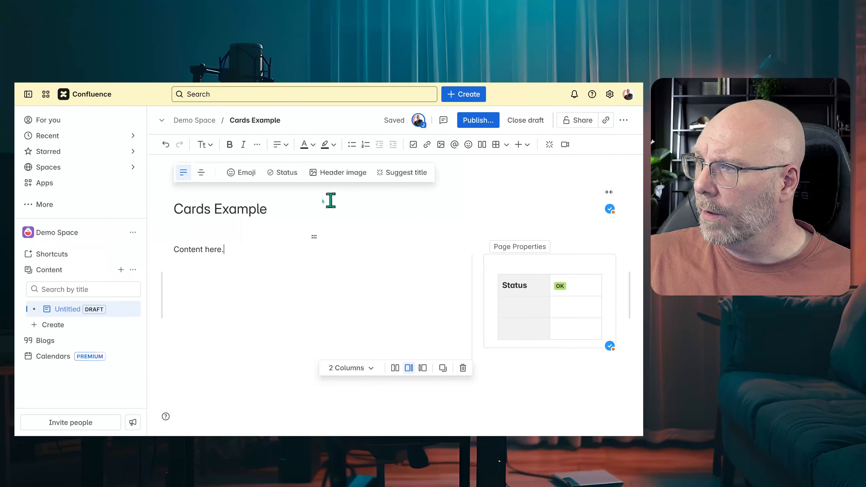
Step: Give the page a header image using the suggested pastel rainbow gradient
{"action": "mouse_move", "coordinate": [309, 184]}
{"action": "left_click", "coordinate": [341, 173]}
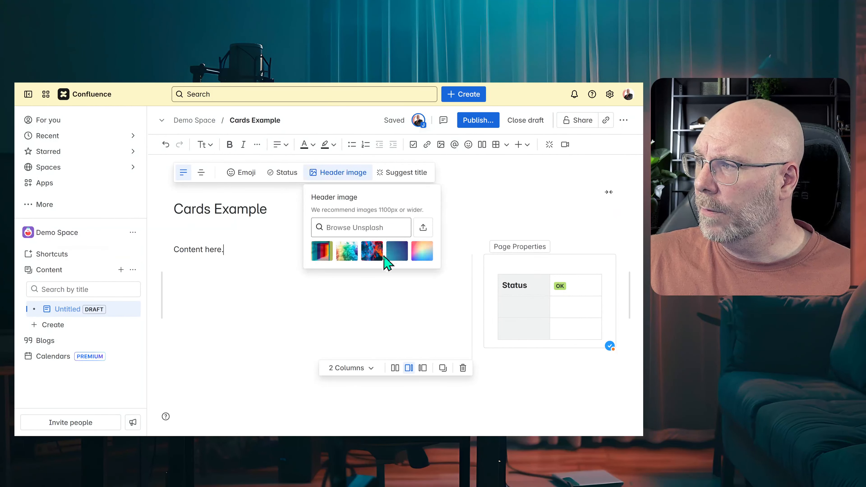
{"action": "left_click", "coordinate": [422, 257]}
Step: Add the red clamp emoji from the objects category to the page title and centre the title
{"action": "left_click", "coordinate": [233, 260]}
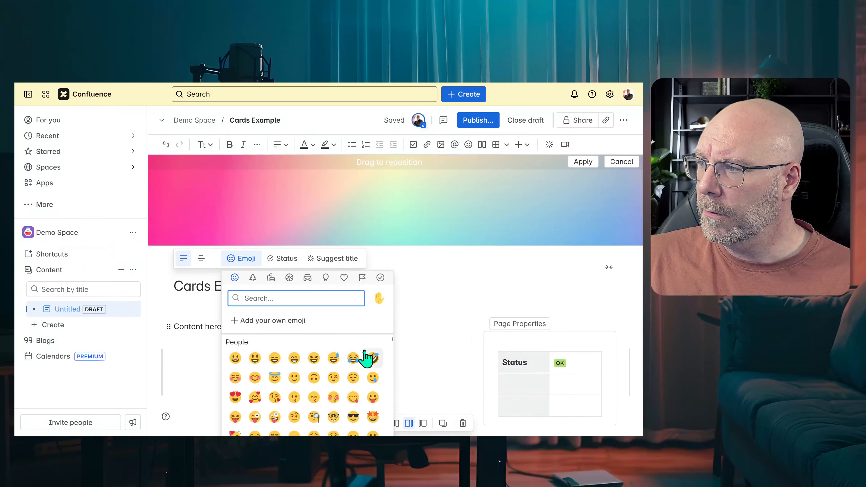
{"action": "left_click", "coordinate": [326, 278]}
{"action": "left_click", "coordinate": [275, 397]}
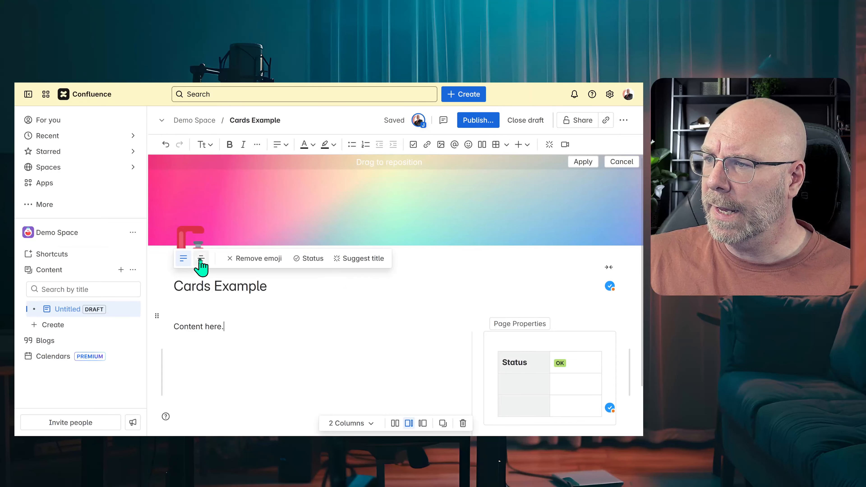
{"action": "left_click", "coordinate": [200, 259]}
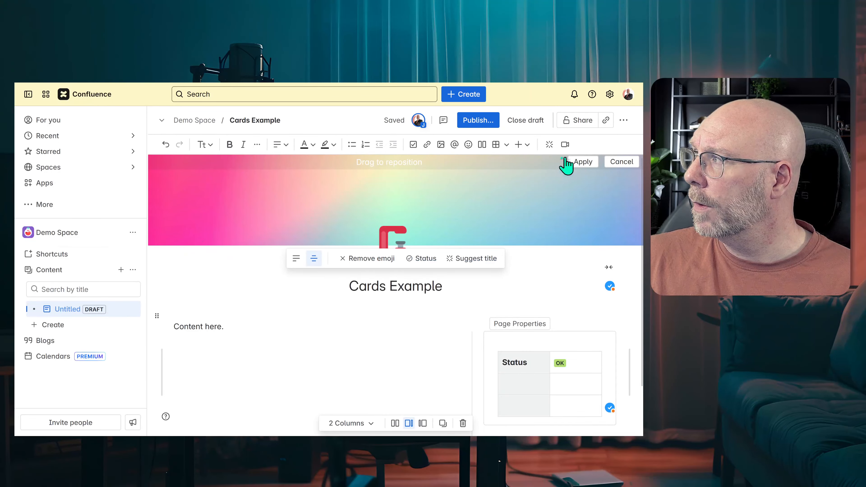
Step: Publish the Cards Example page under Demo Home with open access and dismiss the publish notification
{"action": "left_click", "coordinate": [482, 127]}
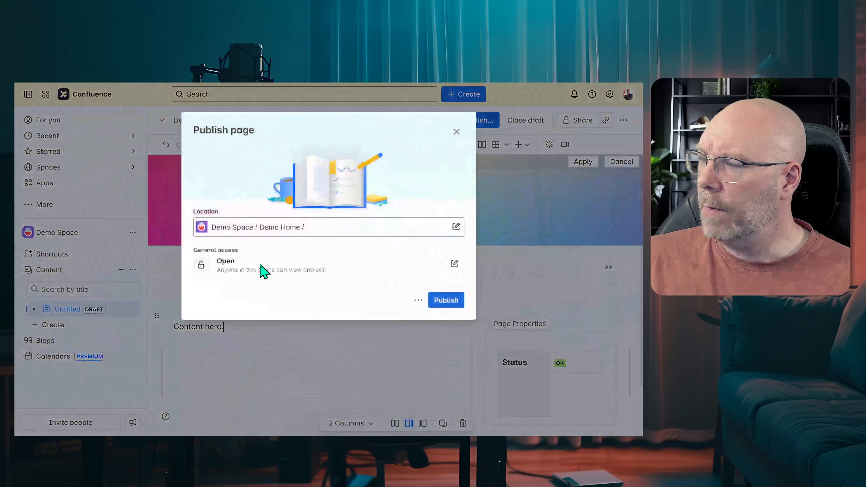
{"action": "left_click", "coordinate": [443, 302]}
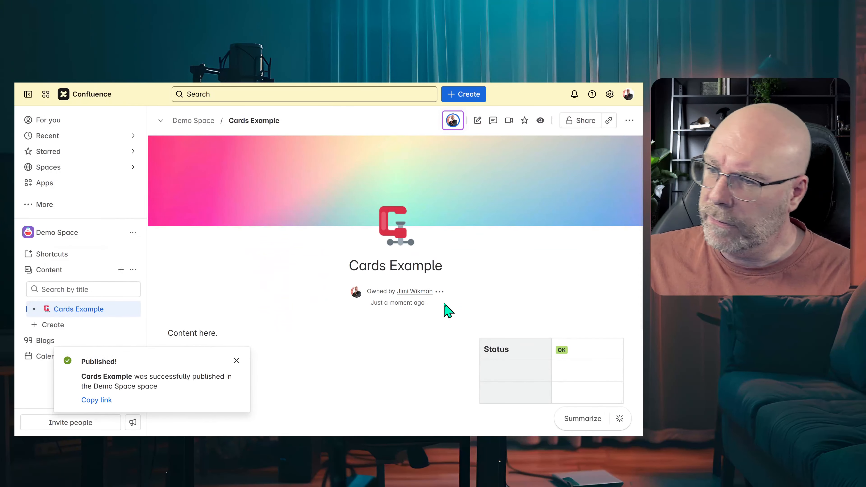
{"action": "left_click", "coordinate": [236, 361]}
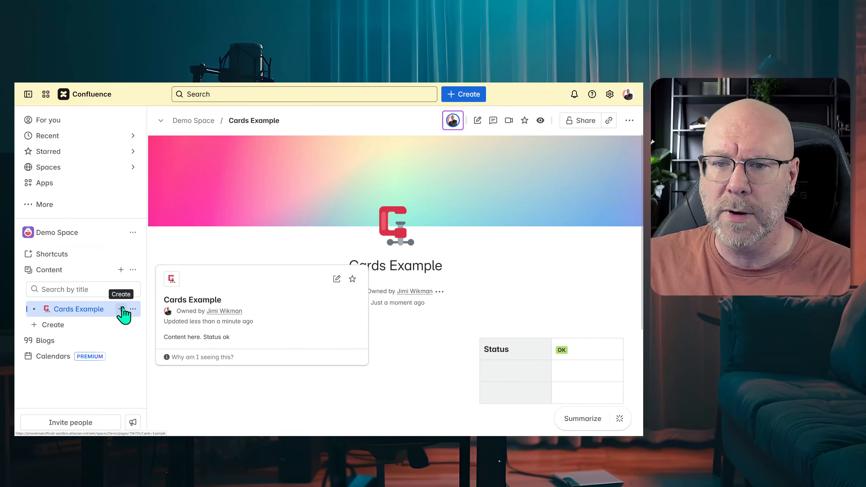
Step: Create a child page under Cards Example and title it "Awesome Page"
{"action": "left_click", "coordinate": [121, 309]}
{"action": "left_click", "coordinate": [192, 336]}
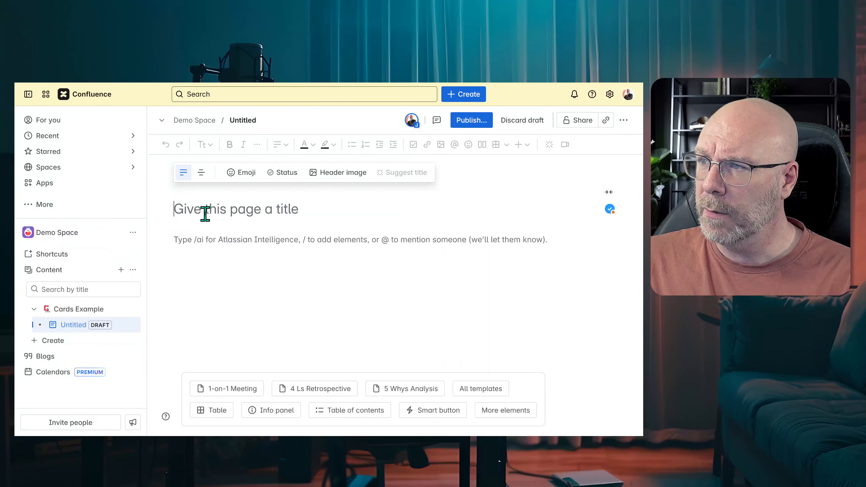
{"action": "type", "text": "Awesome"}
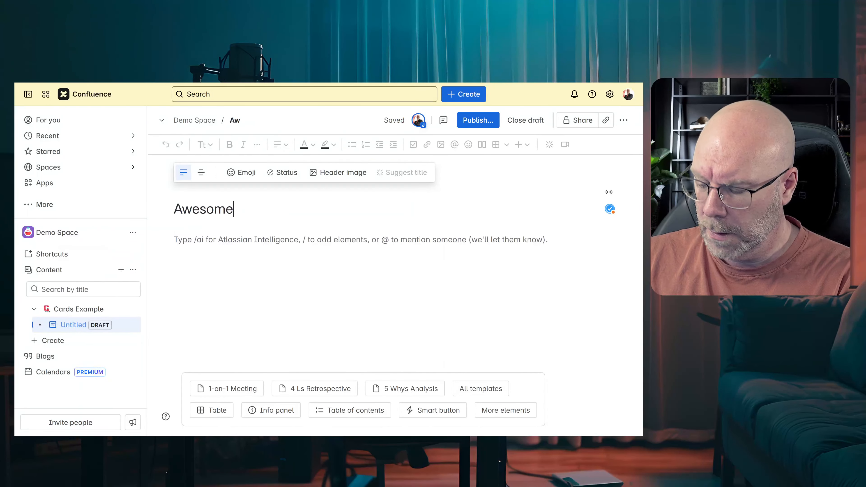
{"action": "type", "text": " Page"}
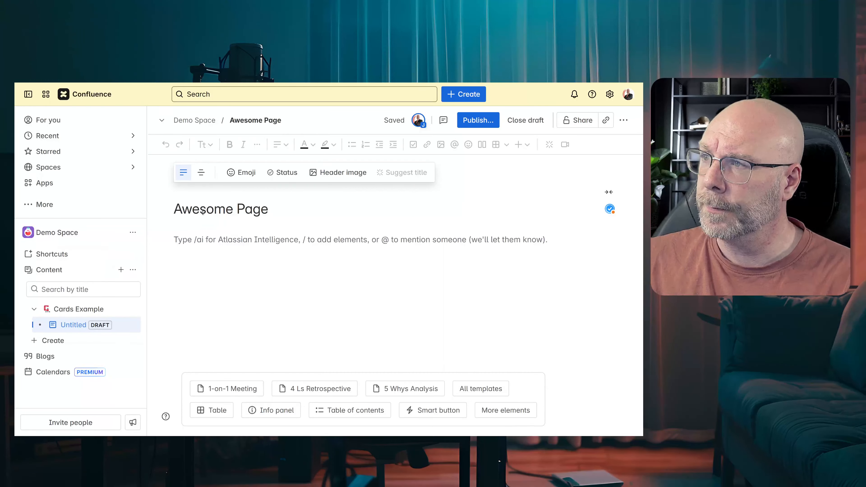
Step: Add the blue freezing face emoji to the Awesome Page title and the suggested teal-to-purple gradient as its header image
{"action": "left_click", "coordinate": [241, 174]}
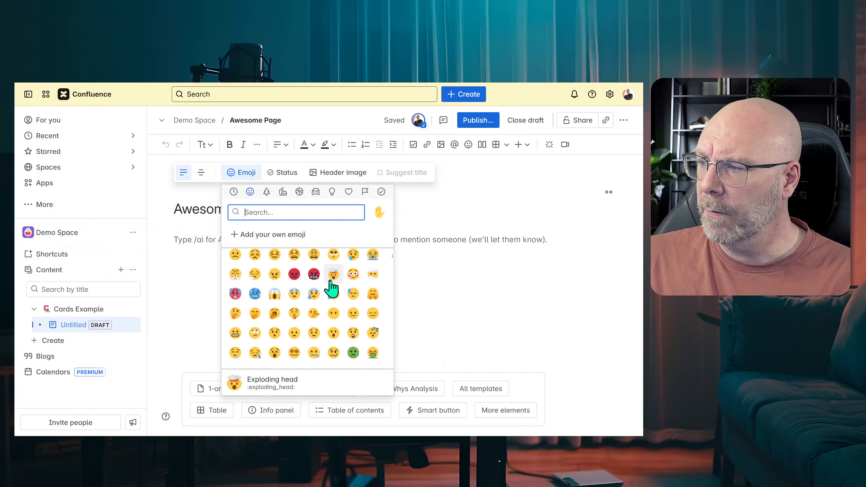
{"action": "scroll", "coordinate": [307, 283], "scroll_direction": "down", "scroll_amount": 5}
{"action": "left_click", "coordinate": [255, 294]}
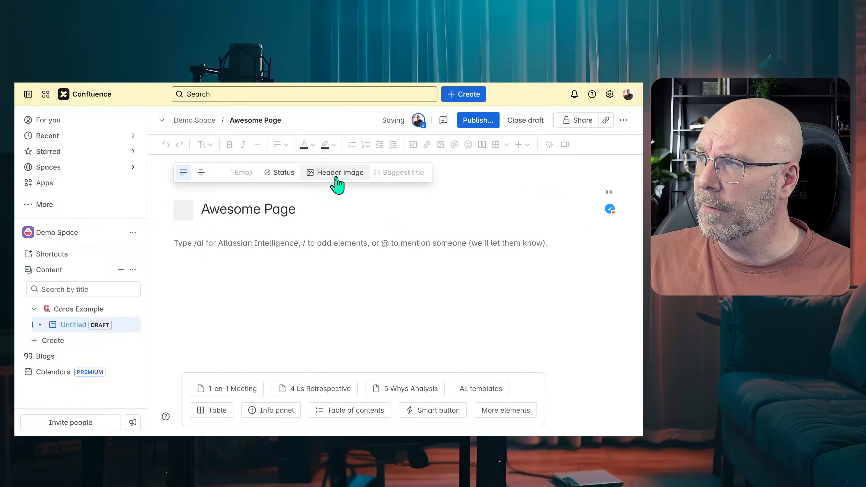
{"action": "left_click", "coordinate": [332, 174]}
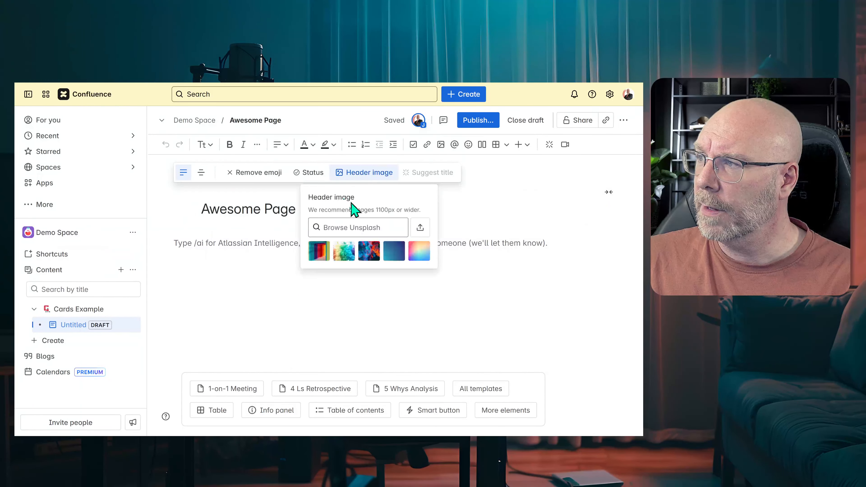
{"action": "left_click", "coordinate": [394, 255]}
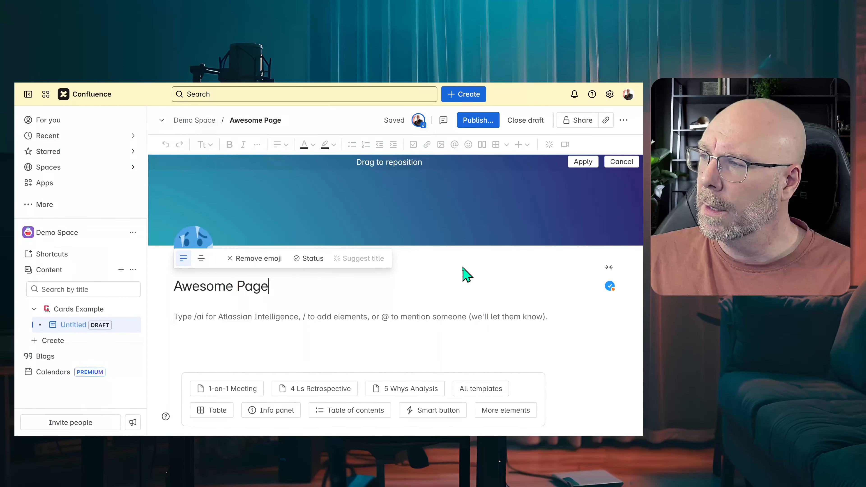
Step: Write "Text about this awesome page that we use in cards." in the page body
{"action": "left_click", "coordinate": [260, 315]}
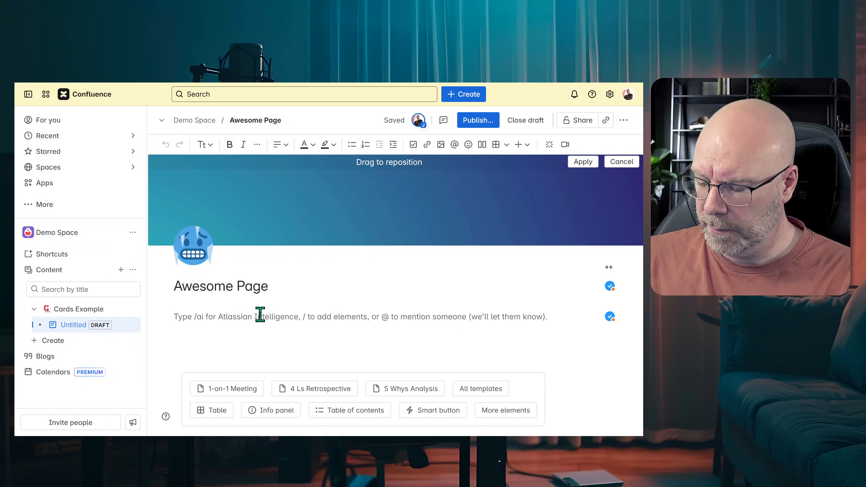
{"action": "type", "text": "Text"}
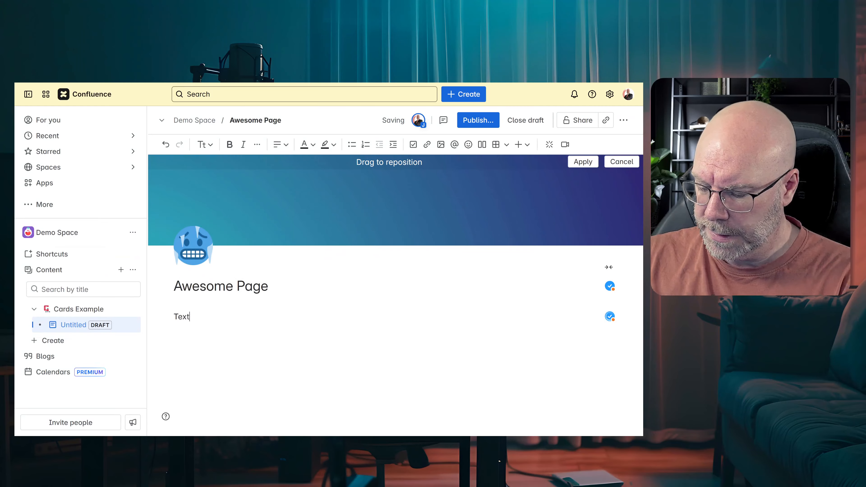
{"action": "type", "text": " about this "}
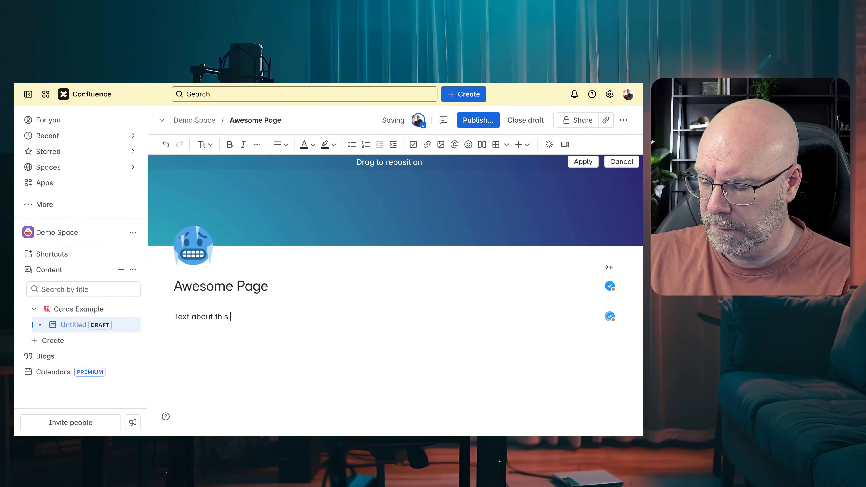
{"action": "type", "text": "awesome pa"}
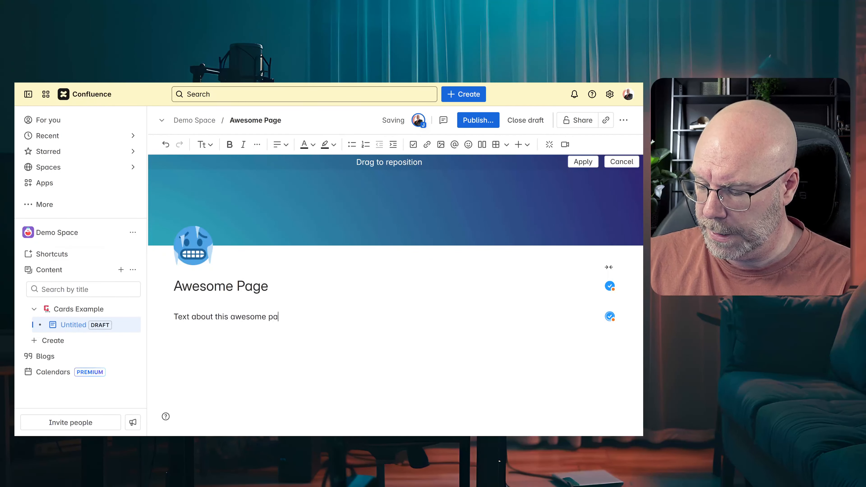
{"action": "type", "text": "ge that "}
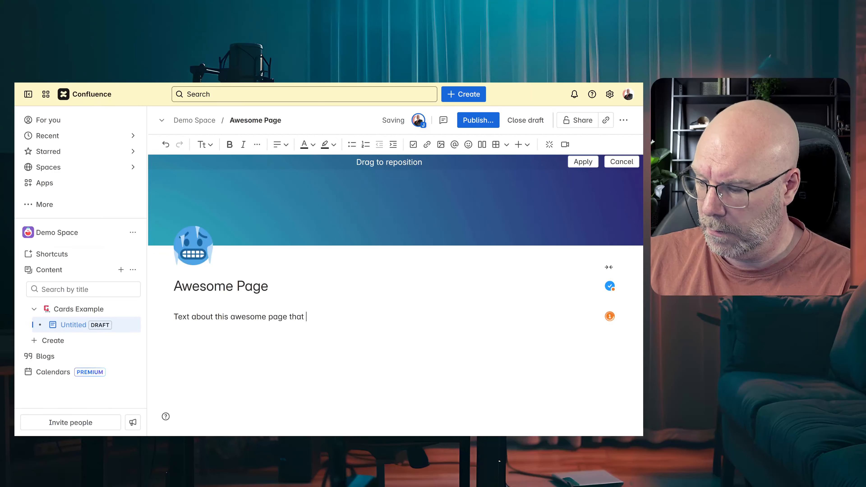
{"action": "type", "text": "we use in c"}
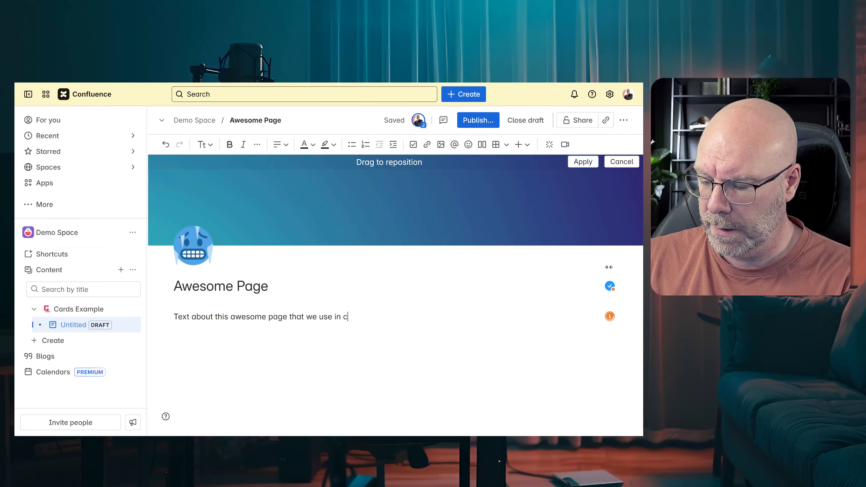
{"action": "type", "text": "ards,"}
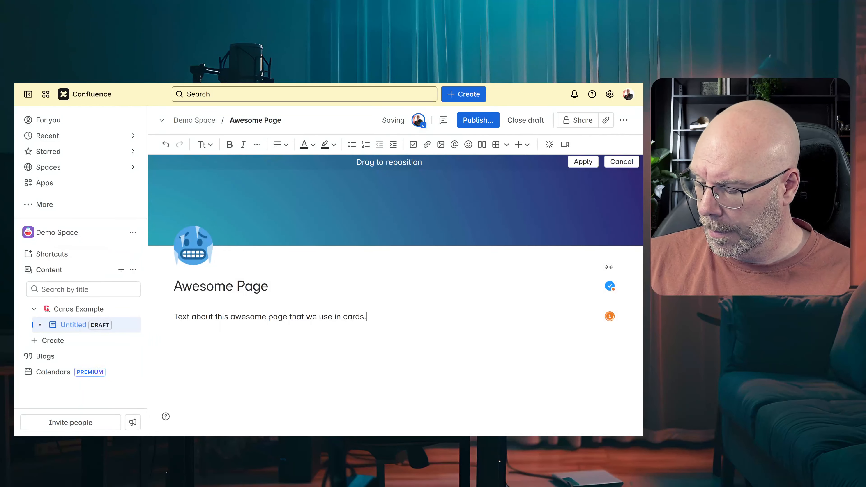
Step: Publish Awesome Page, return to the Cards Example page and dismiss the publish notification
{"action": "left_click", "coordinate": [478, 122]}
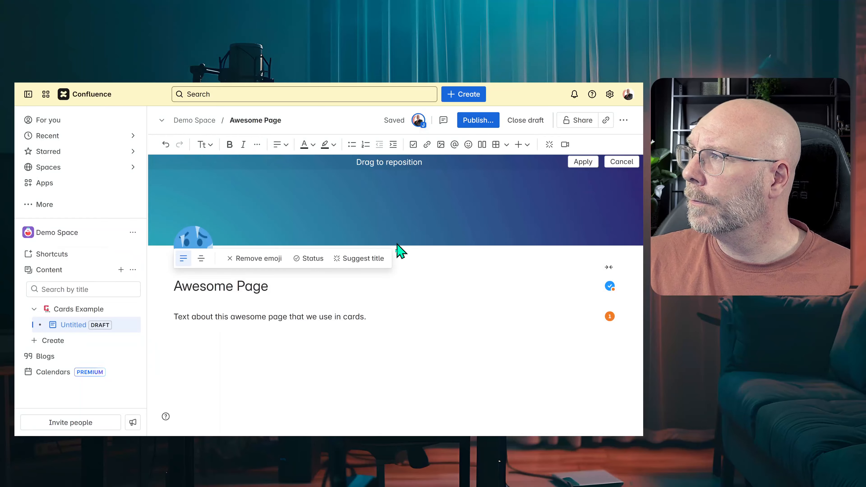
{"action": "left_click", "coordinate": [453, 303]}
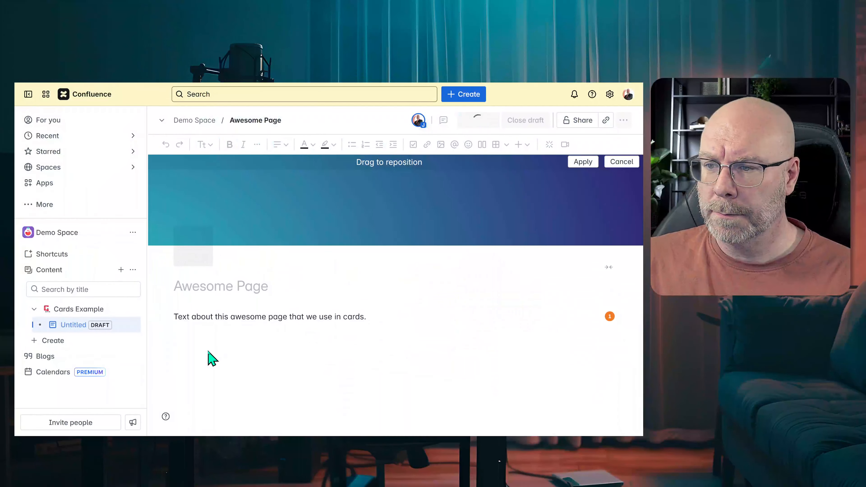
{"action": "left_click", "coordinate": [87, 309]}
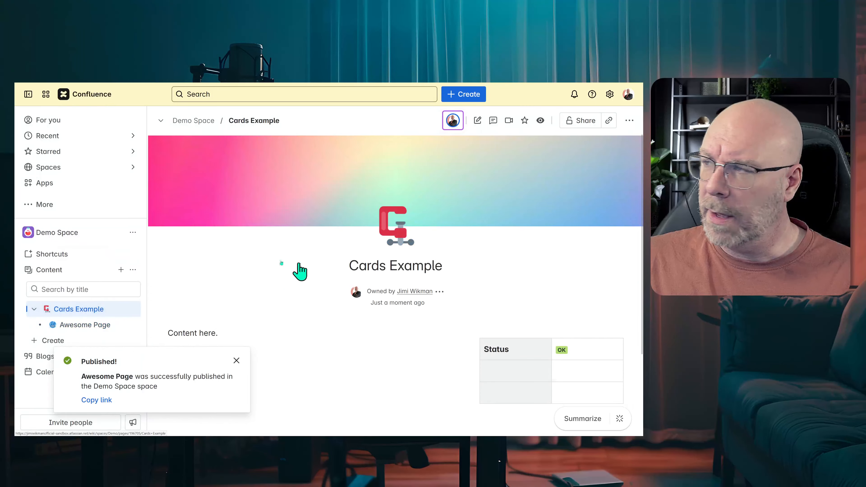
{"action": "left_click", "coordinate": [90, 325]}
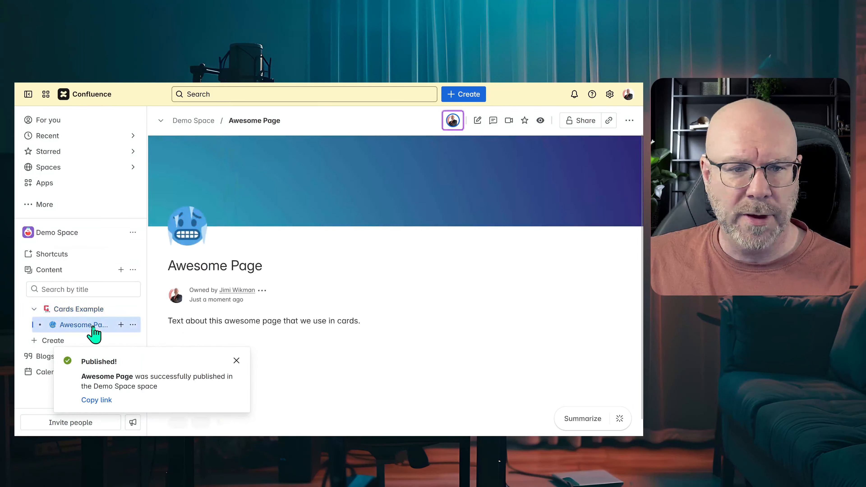
{"action": "left_click", "coordinate": [88, 309]}
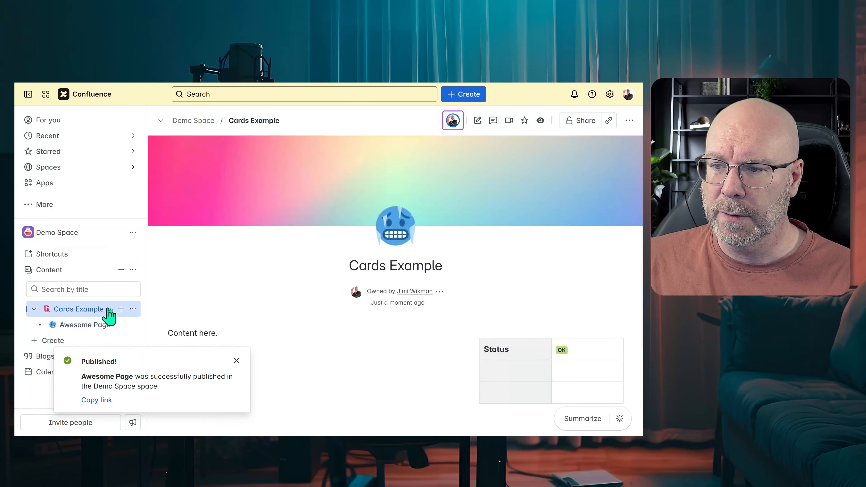
{"action": "left_click", "coordinate": [232, 363]}
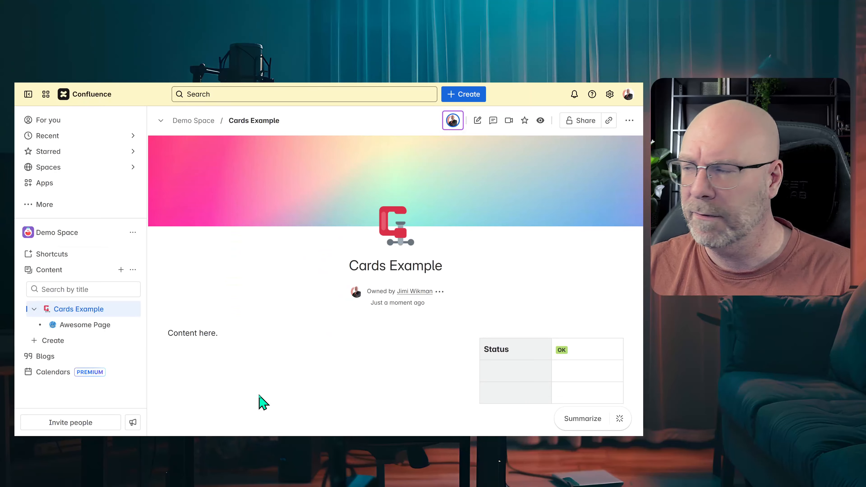
Step: Edit the Cards Example page and insert a Cards element below the two-column layout
{"action": "left_click", "coordinate": [477, 120]}
{"action": "scroll", "coordinate": [253, 343], "scroll_direction": "down", "scroll_amount": 2}
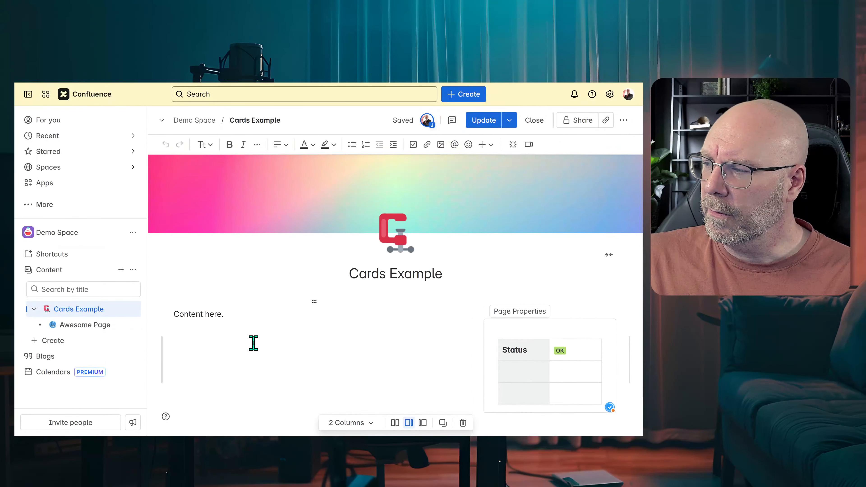
{"action": "left_click", "coordinate": [204, 310]}
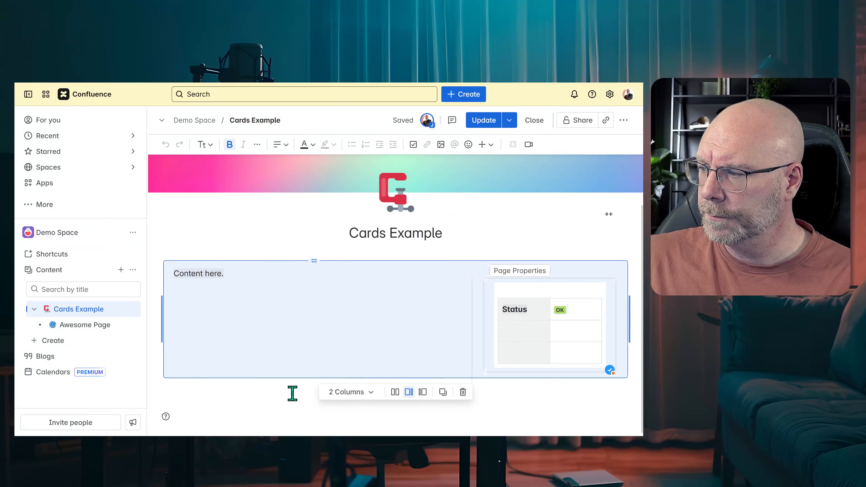
{"action": "left_click", "coordinate": [293, 390]}
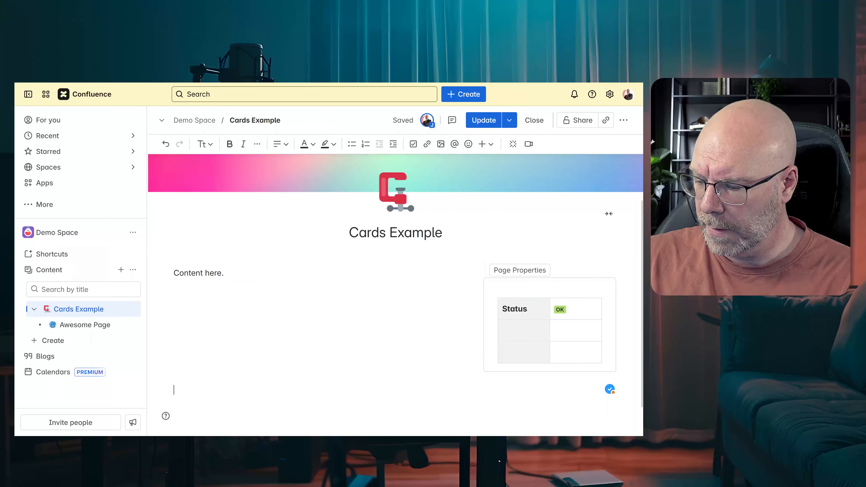
{"action": "type", "text": "/card"}
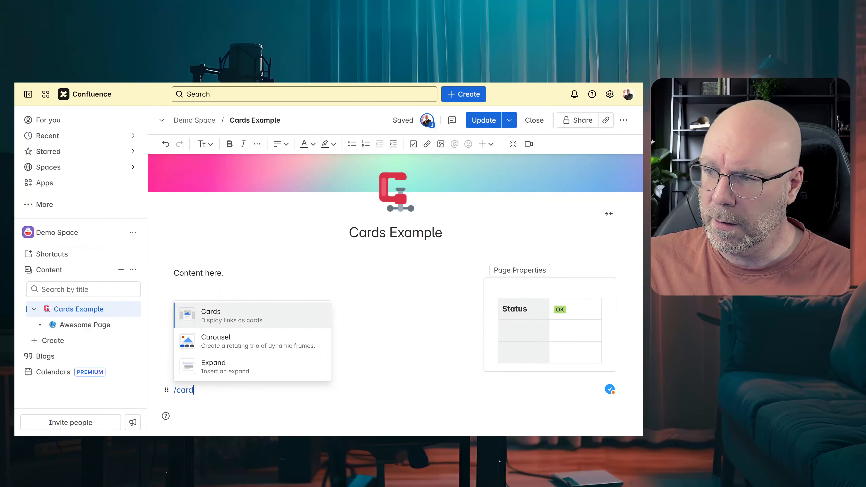
{"action": "left_click", "coordinate": [239, 322]}
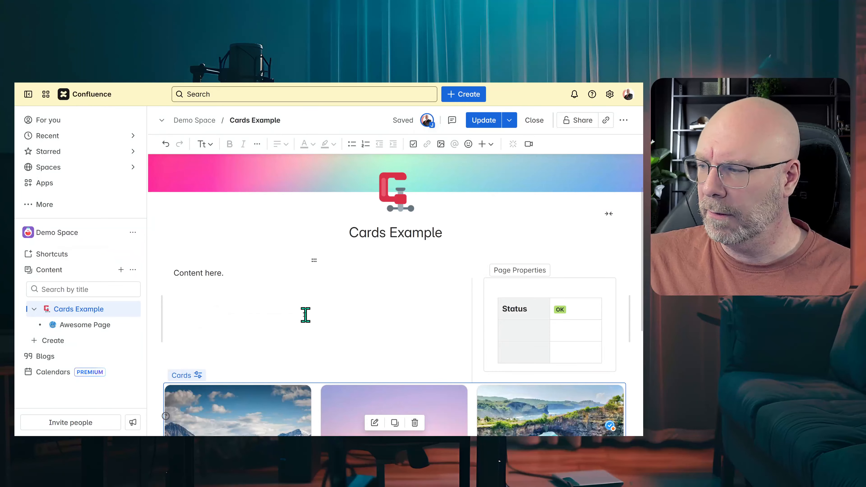
Step: Open the settings of the Cards element and set the card size to Small
{"action": "scroll", "coordinate": [296, 307], "scroll_direction": "down", "scroll_amount": 3}
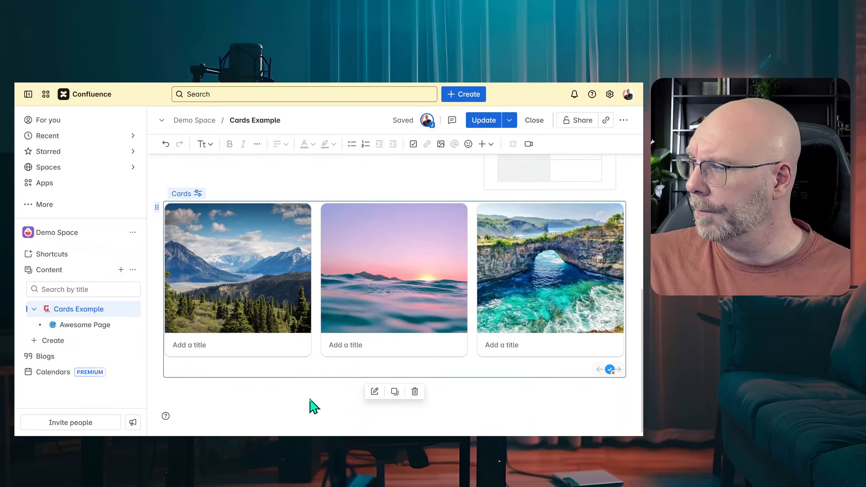
{"action": "left_click", "coordinate": [375, 392]}
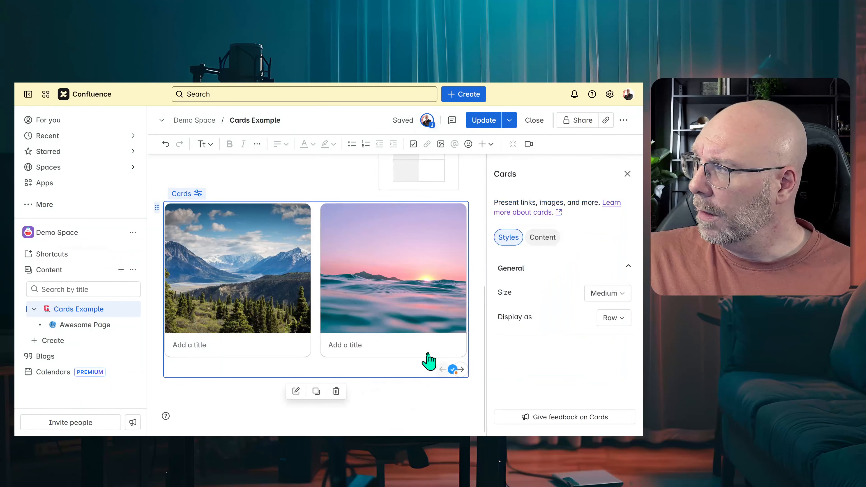
{"action": "left_click", "coordinate": [602, 300]}
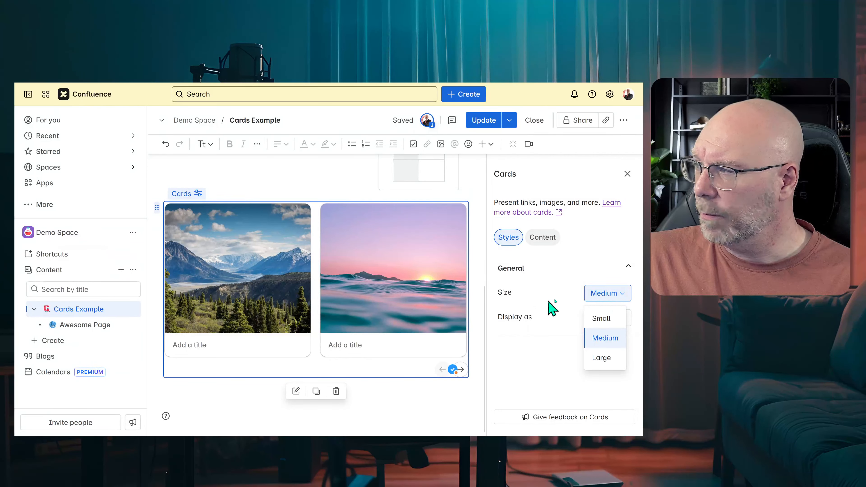
{"action": "left_click", "coordinate": [607, 323]}
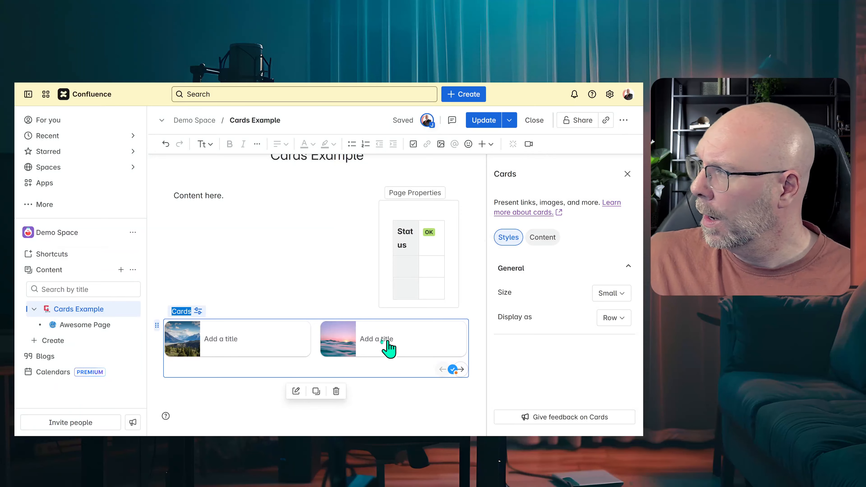
Step: Change the card type in the Cards content settings to Dynamic and open the dynamic cards builder
{"action": "left_click", "coordinate": [542, 238]}
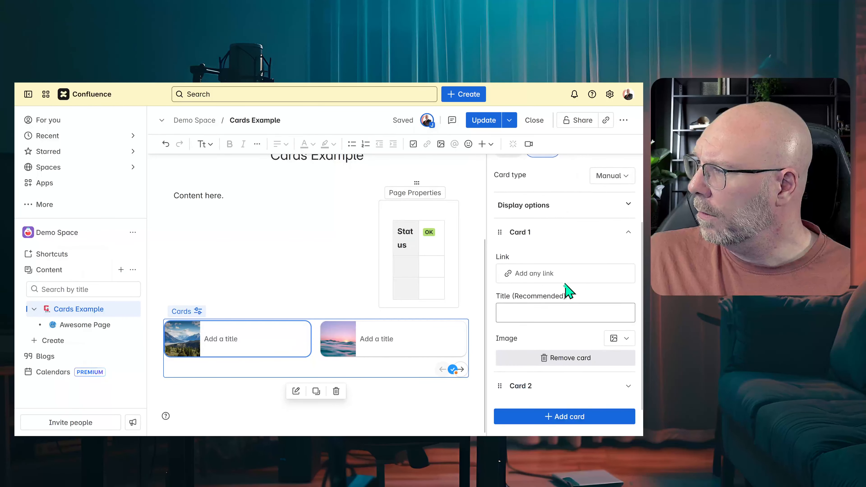
{"action": "left_click", "coordinate": [533, 314]}
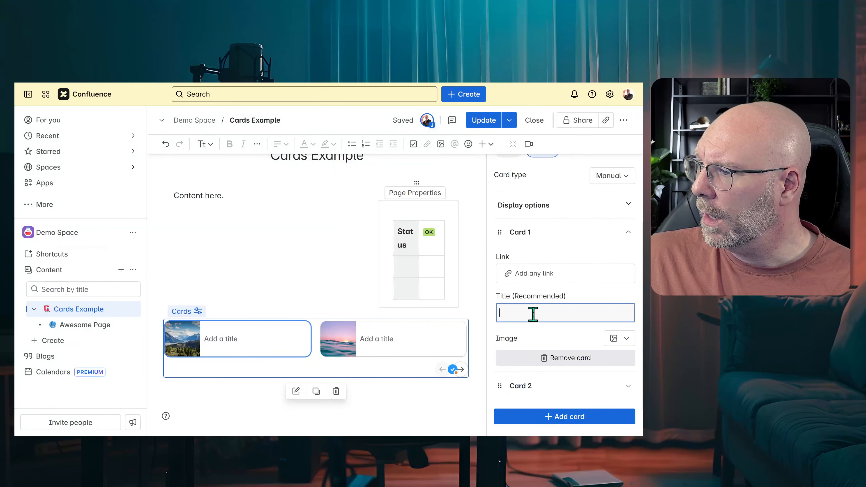
{"action": "scroll", "coordinate": [579, 327], "scroll_direction": "down", "scroll_amount": 1}
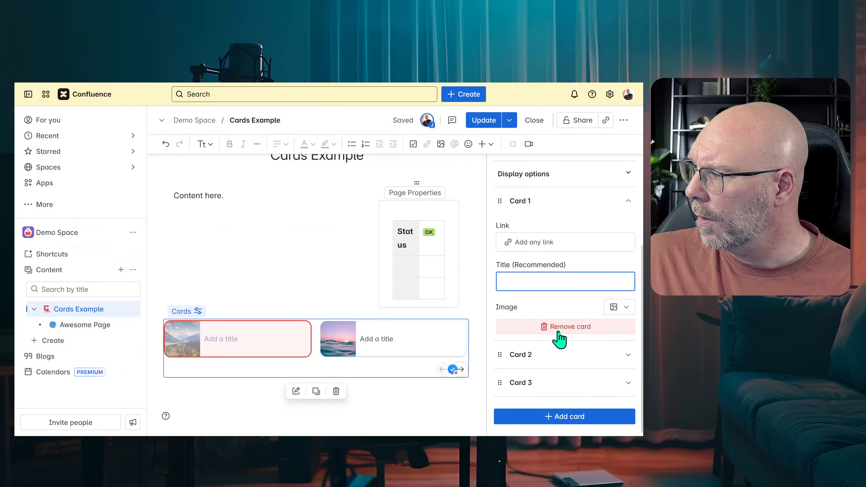
{"action": "scroll", "coordinate": [535, 294], "scroll_direction": "up", "scroll_amount": 2}
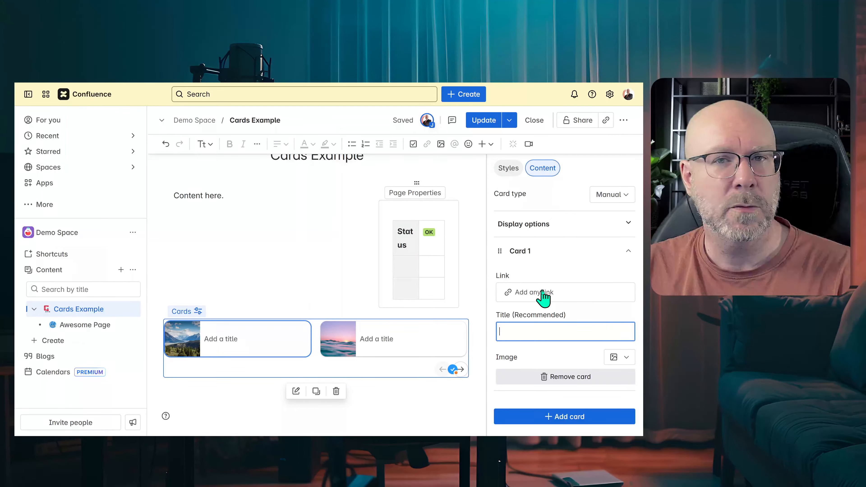
{"action": "left_click", "coordinate": [608, 201]}
{"action": "left_click", "coordinate": [619, 242]}
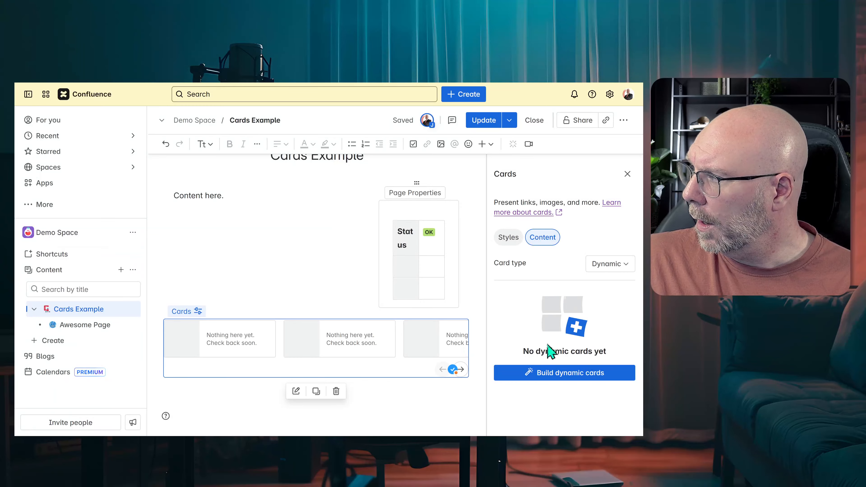
{"action": "left_click", "coordinate": [565, 378]}
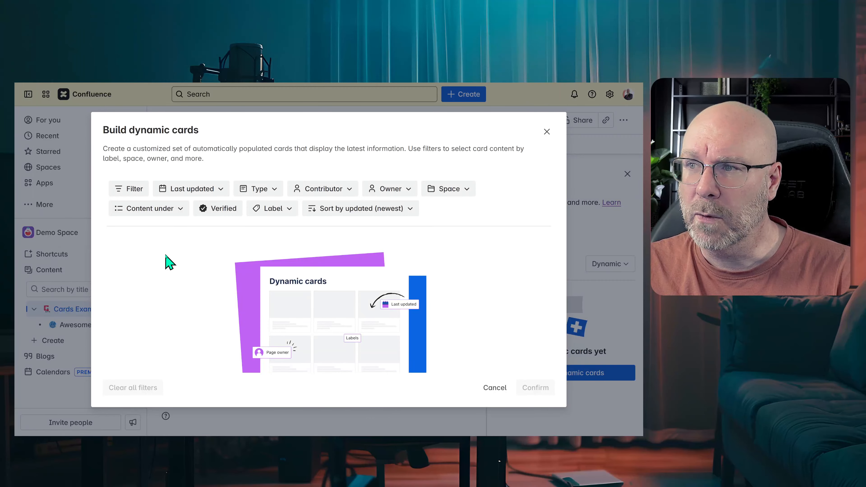
Step: Look through the overall filter list and the Last updated filter of the dynamic cards builder
{"action": "left_click", "coordinate": [128, 189]}
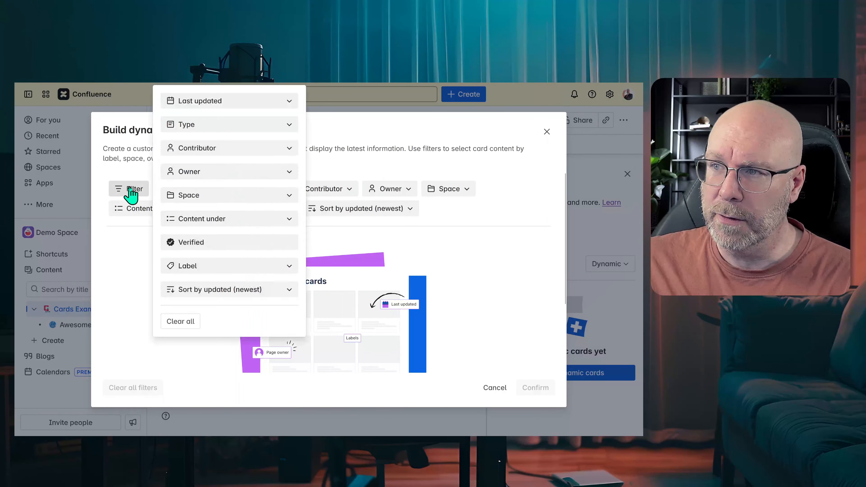
{"action": "left_click", "coordinate": [133, 191]}
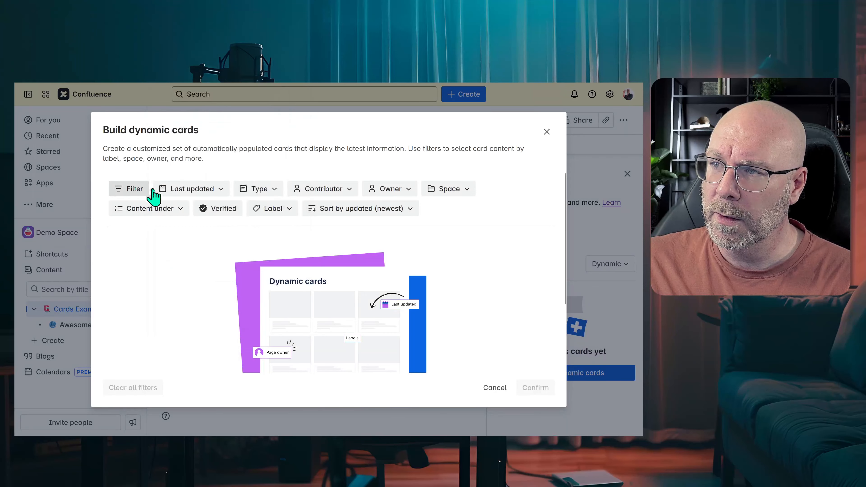
{"action": "left_click", "coordinate": [214, 191]}
{"action": "left_click", "coordinate": [214, 192]}
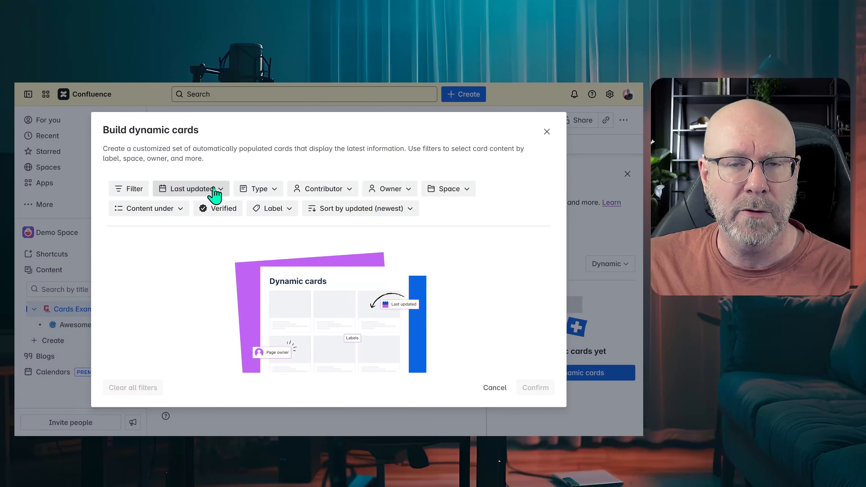
Step: Look through the Type, Contributor, Owner and Space filters of the dynamic cards builder
{"action": "left_click", "coordinate": [268, 189]}
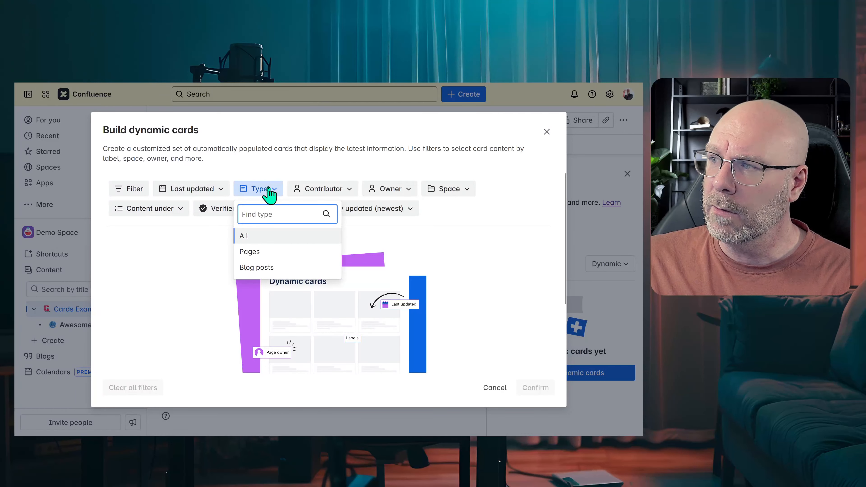
{"action": "left_click", "coordinate": [334, 189]}
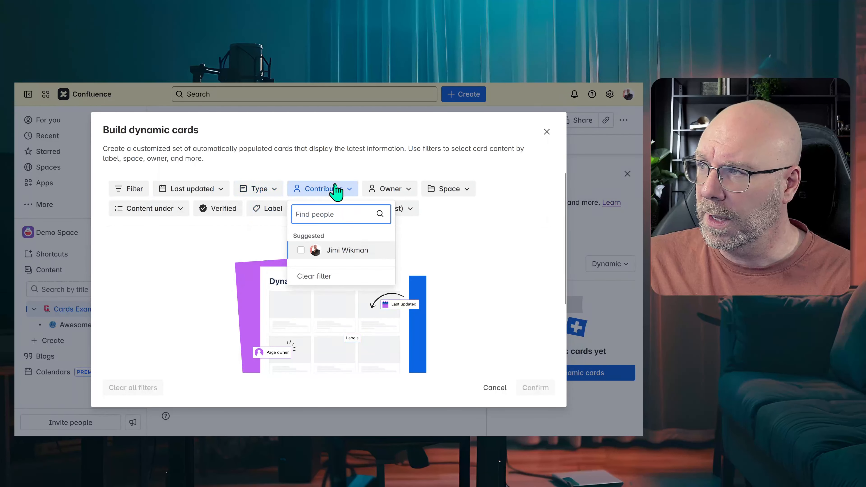
{"action": "left_click", "coordinate": [387, 190]}
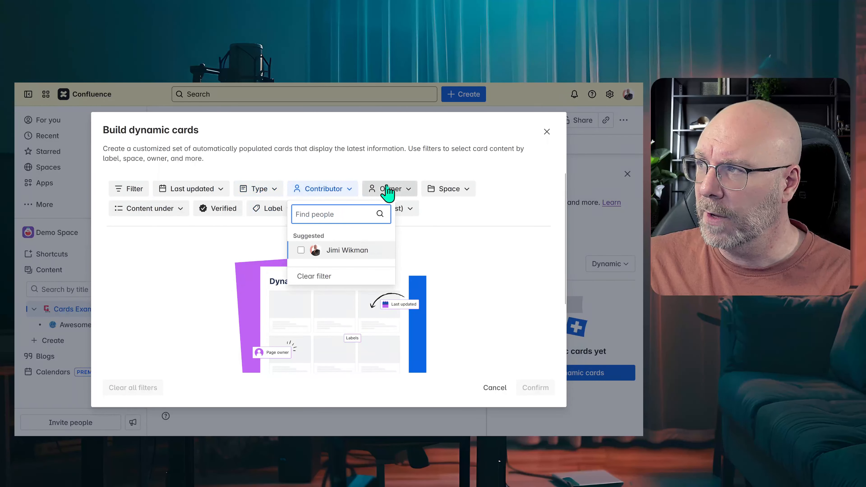
{"action": "left_click", "coordinate": [456, 196]}
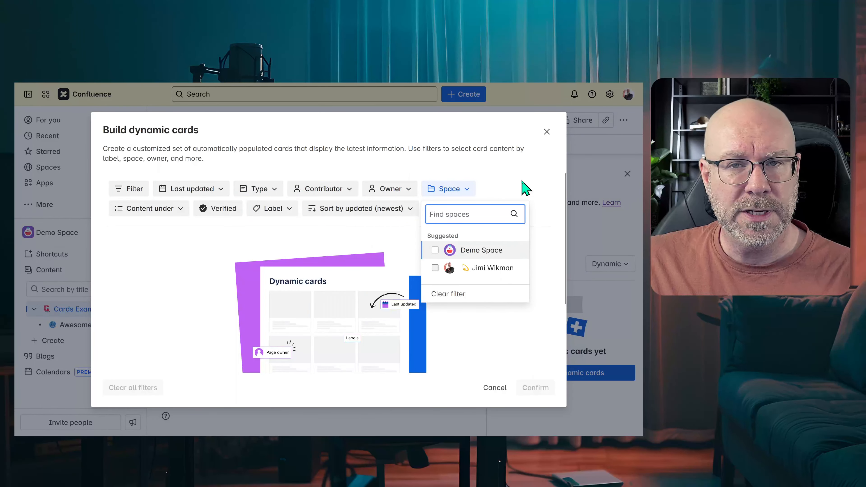
{"action": "left_click", "coordinate": [164, 241]}
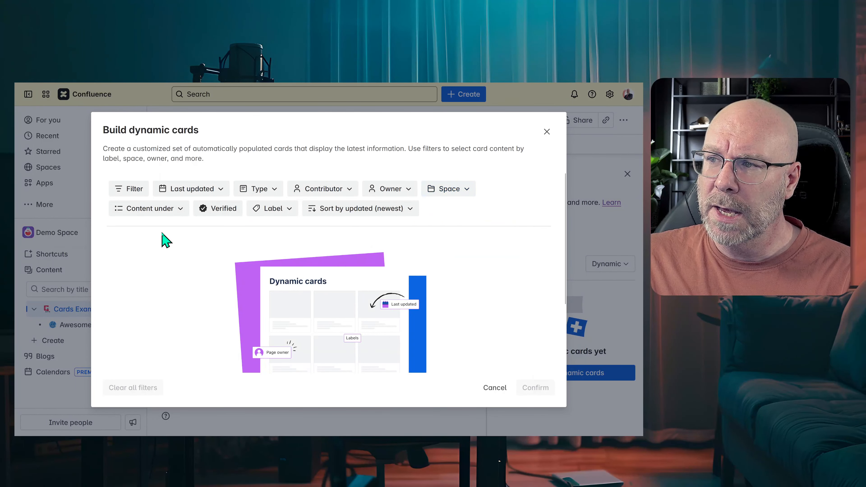
Step: Filter the dynamic cards to content under Cards Example, and try the Verified filter on and off
{"action": "left_click", "coordinate": [177, 209]}
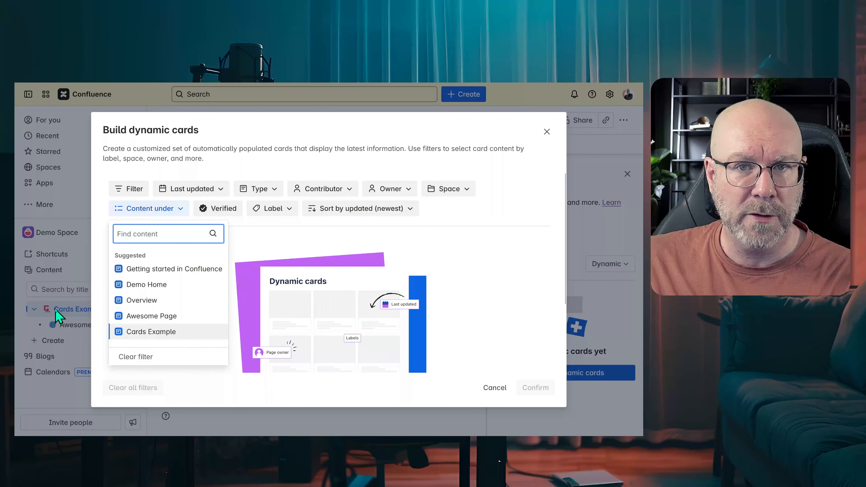
{"action": "left_click", "coordinate": [157, 332]}
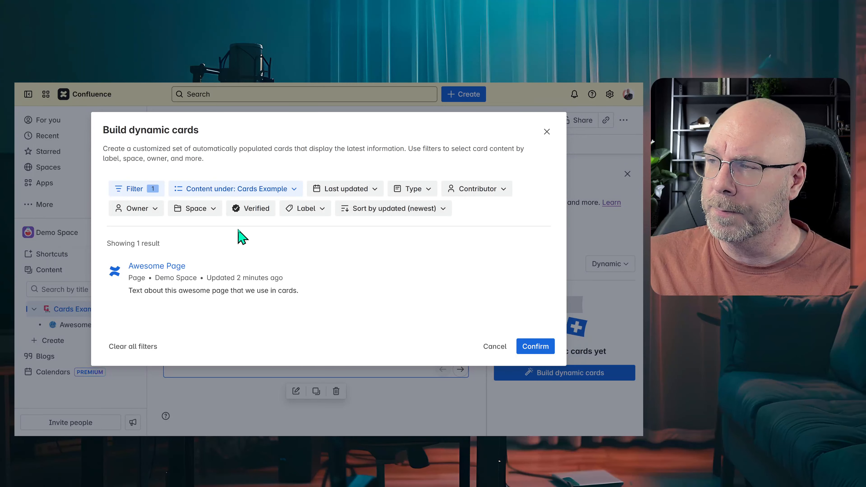
{"action": "left_click", "coordinate": [254, 210]}
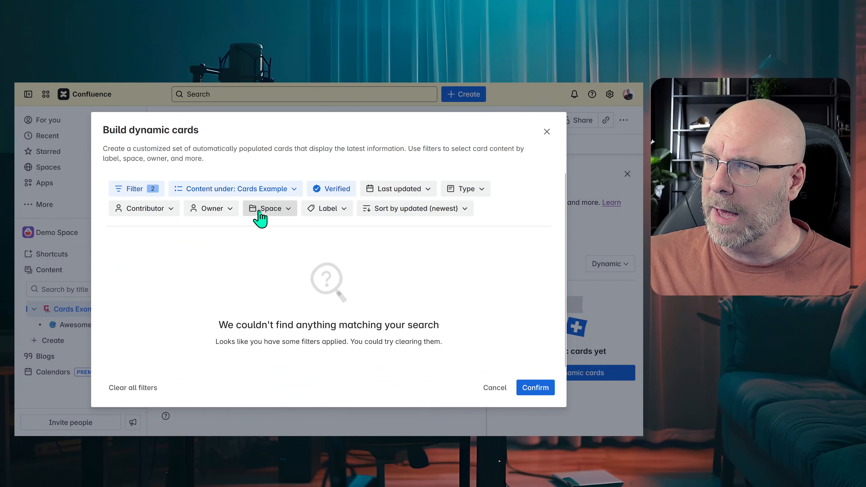
{"action": "left_click", "coordinate": [336, 191]}
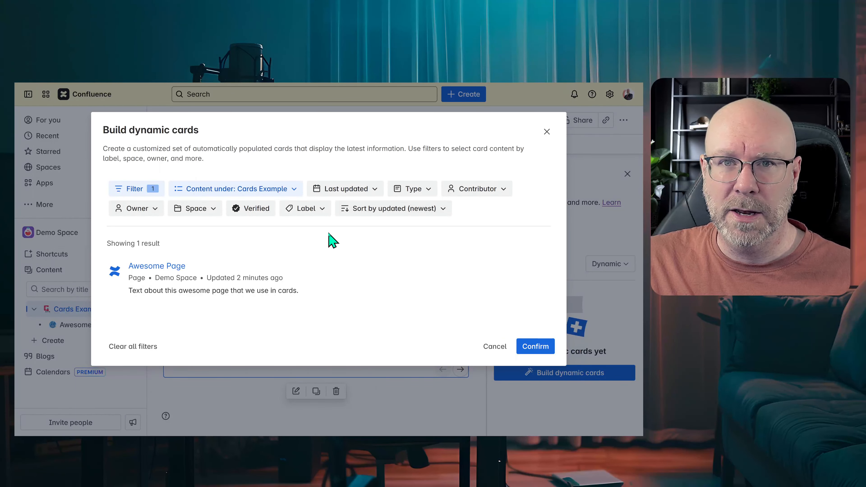
Step: Check the Label filter and the sort order options, and confirm the dynamic cards filtered by Cards Example
{"action": "left_click", "coordinate": [323, 210]}
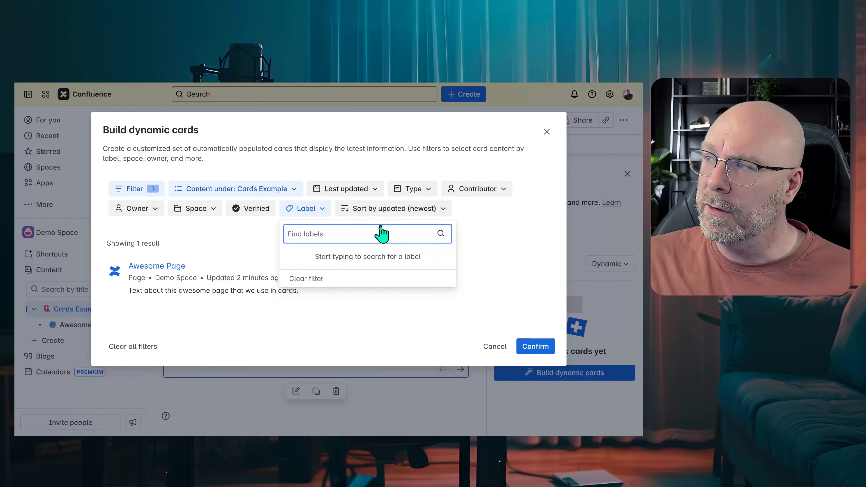
{"action": "left_click", "coordinate": [375, 210]}
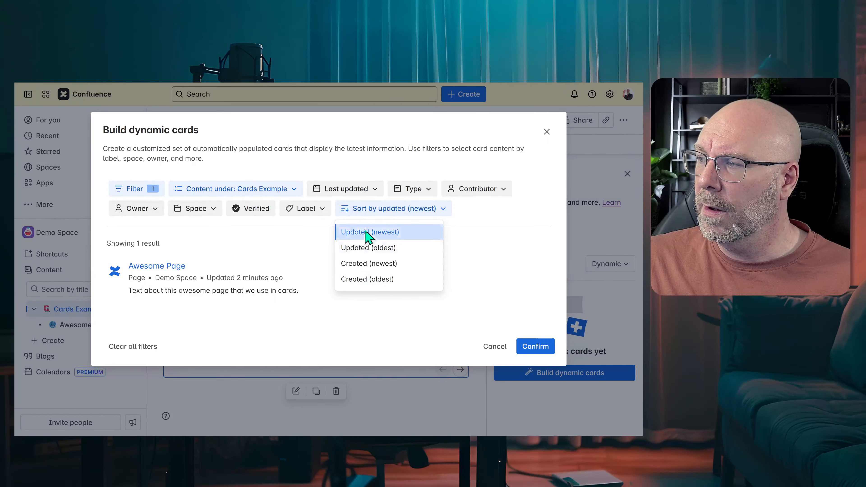
{"action": "left_click", "coordinate": [300, 239]}
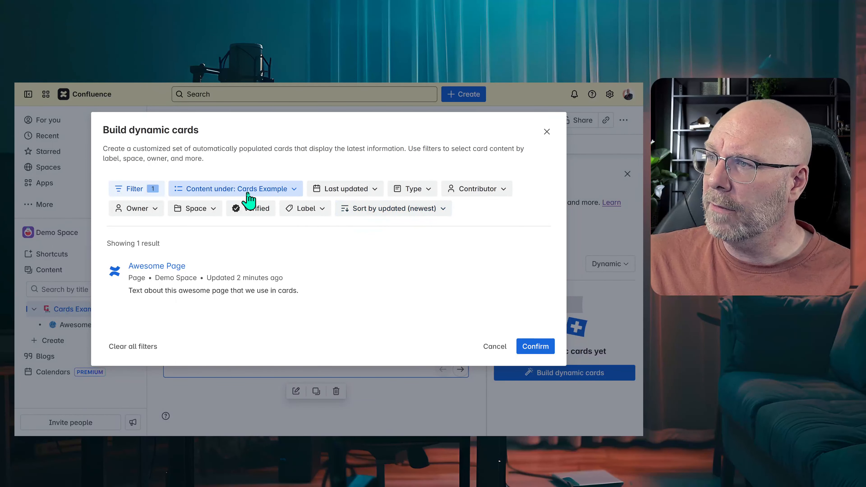
{"action": "left_click", "coordinate": [535, 347]}
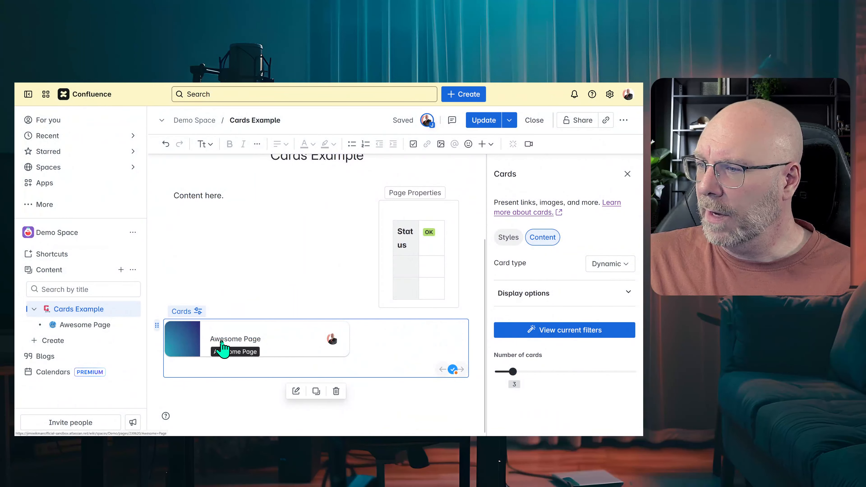
Step: Set the card size to Large and the display to Stacked in the Cards styles, and close the settings
{"action": "left_click", "coordinate": [508, 237]}
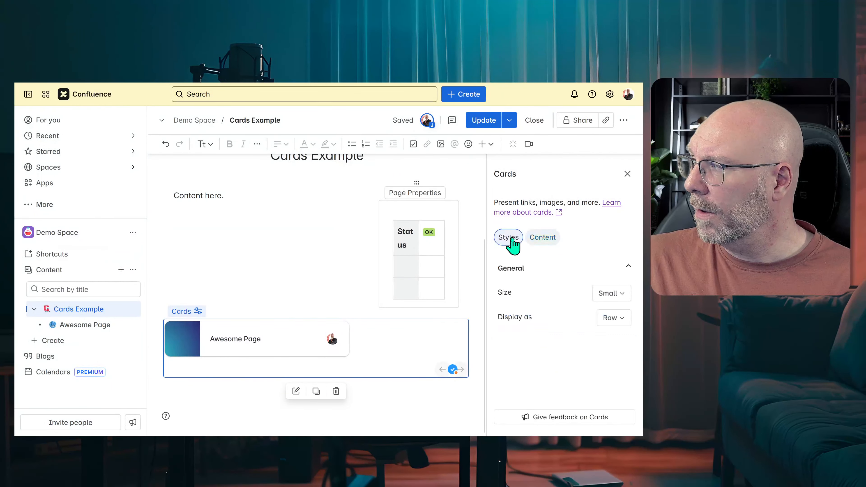
{"action": "left_click", "coordinate": [609, 294]}
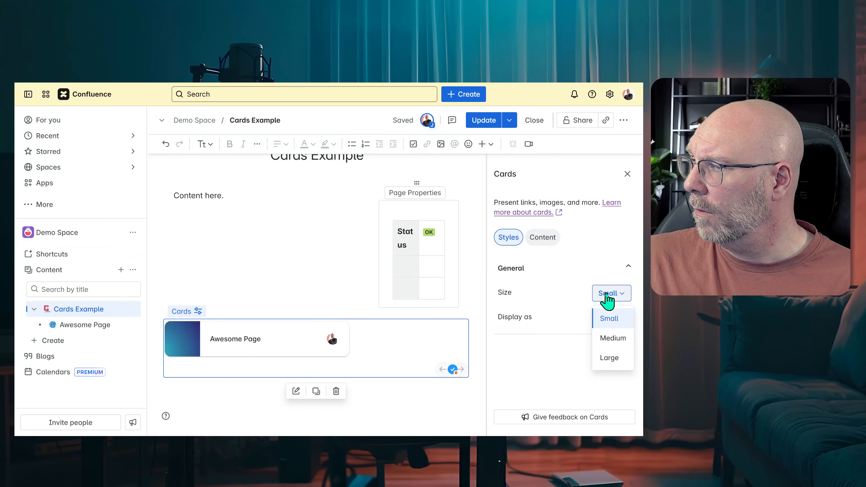
{"action": "left_click", "coordinate": [611, 358]}
{"action": "scroll", "coordinate": [290, 277], "scroll_direction": "down", "scroll_amount": 3}
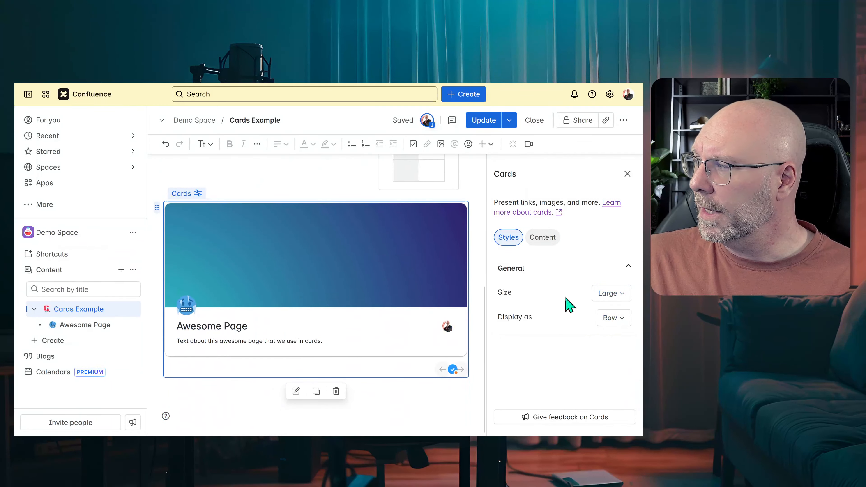
{"action": "left_click", "coordinate": [612, 318]}
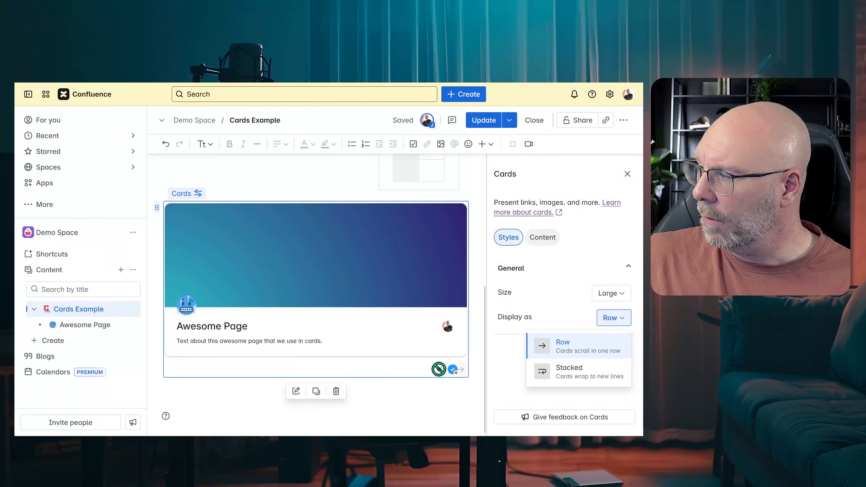
{"action": "left_click", "coordinate": [579, 380]}
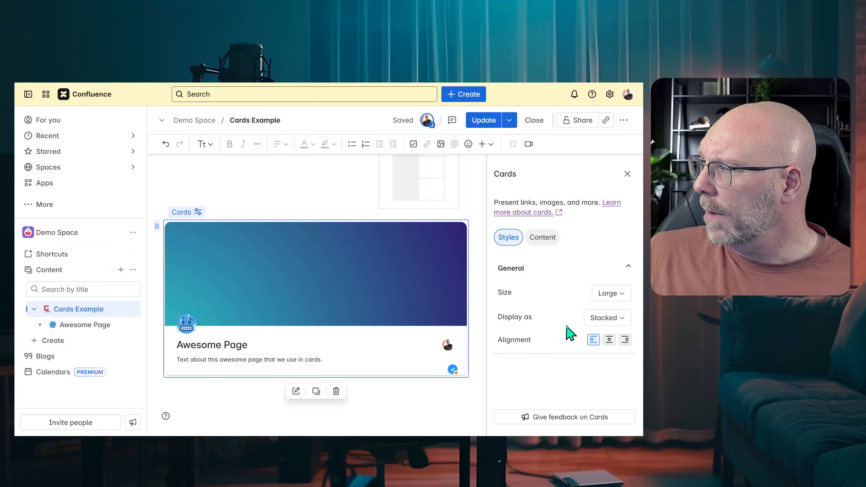
{"action": "left_click", "coordinate": [628, 174]}
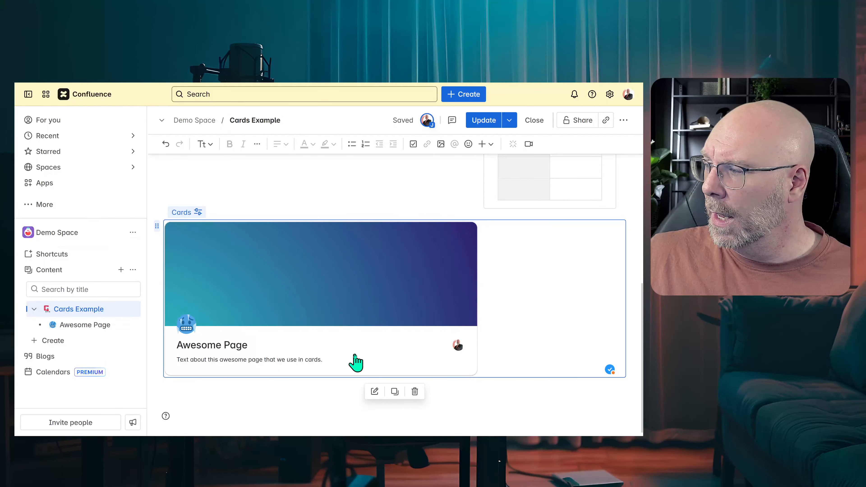
Step: Reopen the Cards content settings and show both Page owner and Last updated through the display options
{"action": "left_click", "coordinate": [374, 392]}
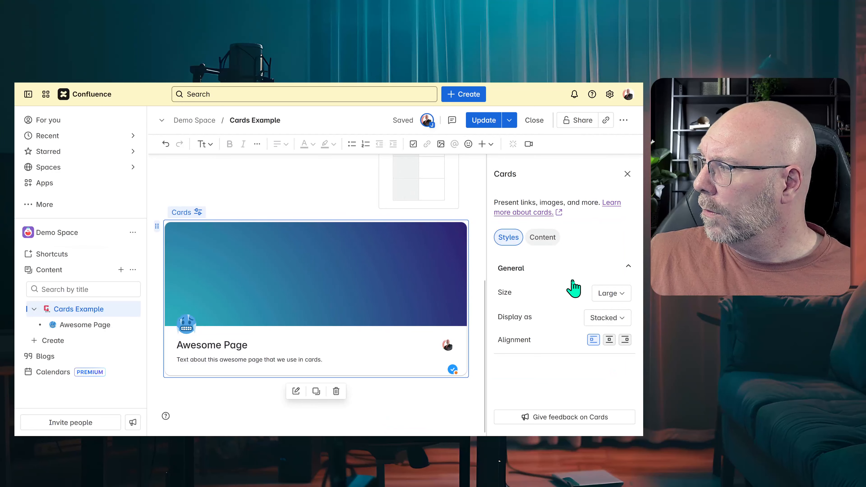
{"action": "left_click", "coordinate": [545, 239]}
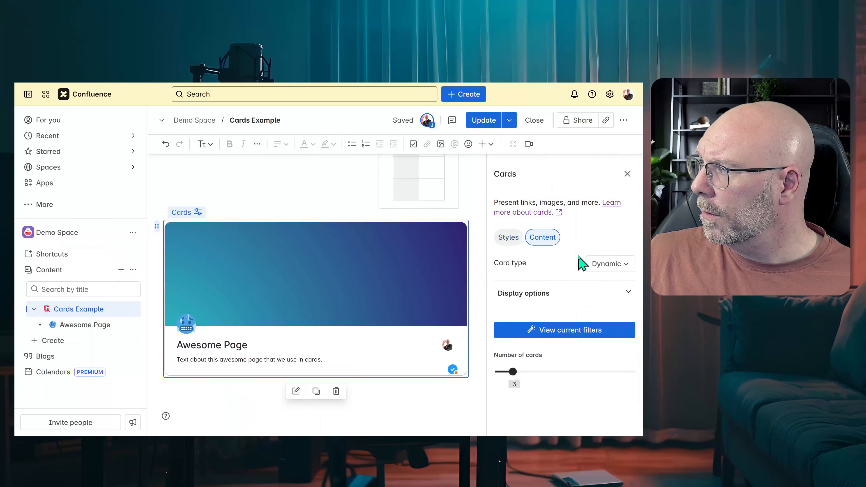
{"action": "left_click", "coordinate": [548, 300]}
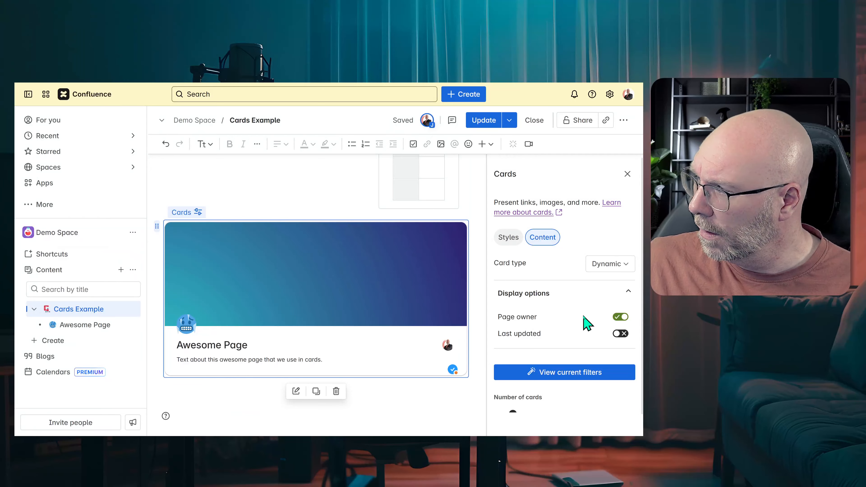
{"action": "left_click", "coordinate": [620, 317]}
{"action": "left_click", "coordinate": [619, 333]}
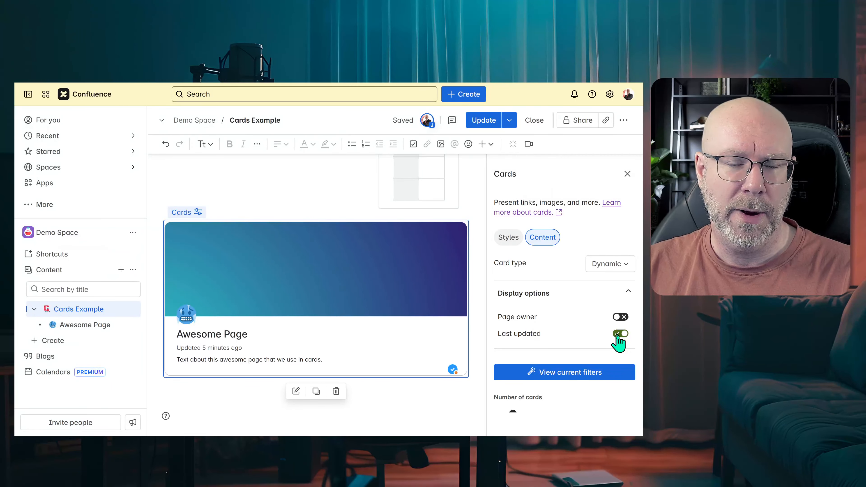
{"action": "left_click", "coordinate": [620, 317]}
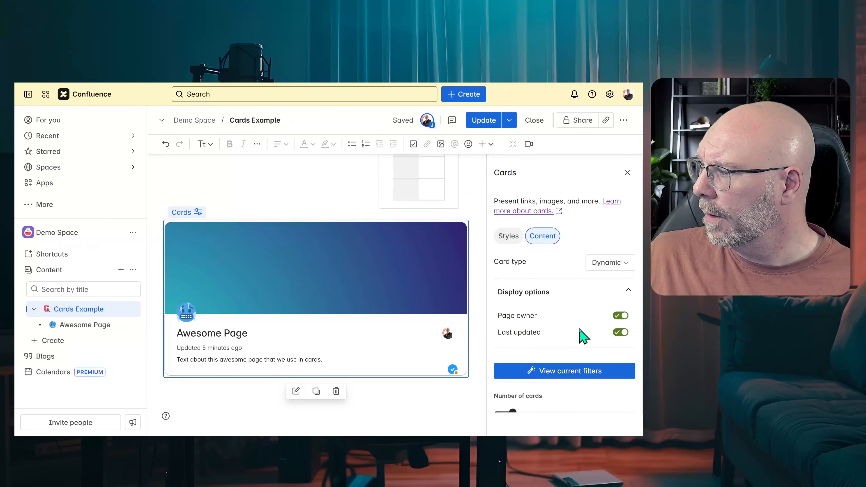
Step: Set the number of cards shown by the Cards element to 20
{"action": "scroll", "coordinate": [582, 332], "scroll_direction": "down", "scroll_amount": 1}
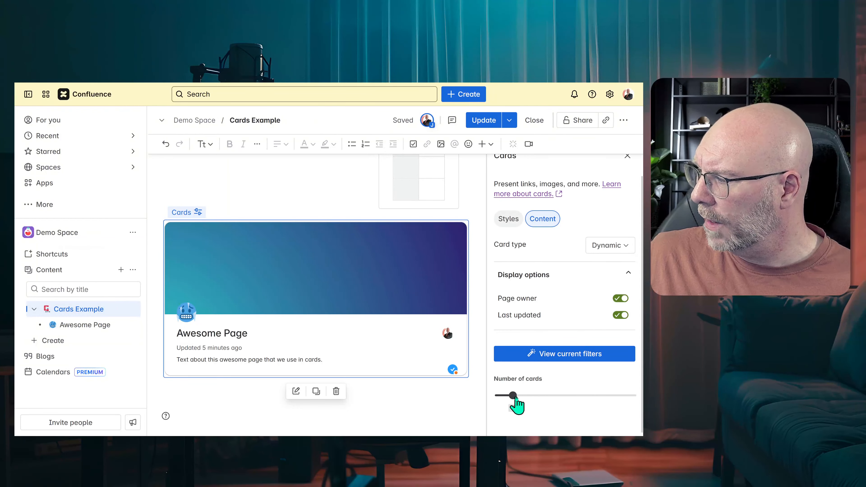
{"action": "left_click_drag", "start_coordinate": [513, 397], "coordinate": [634, 396]}
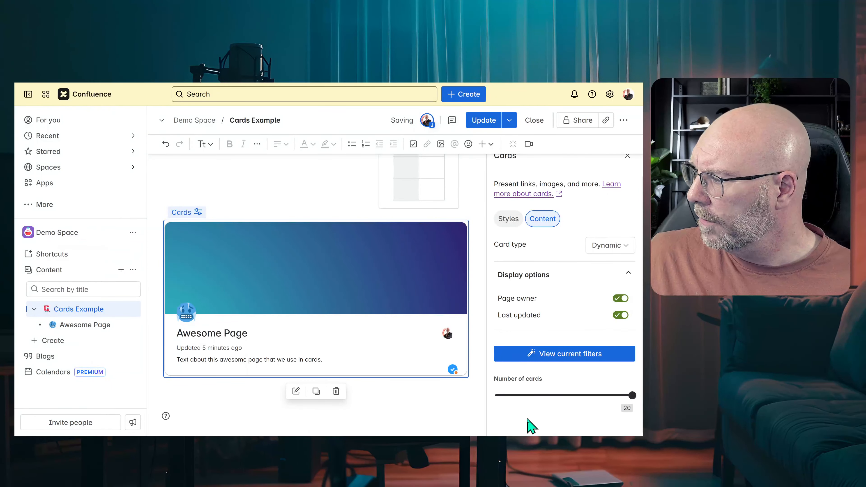
{"action": "scroll", "coordinate": [576, 317], "scroll_direction": "up", "scroll_amount": 1}
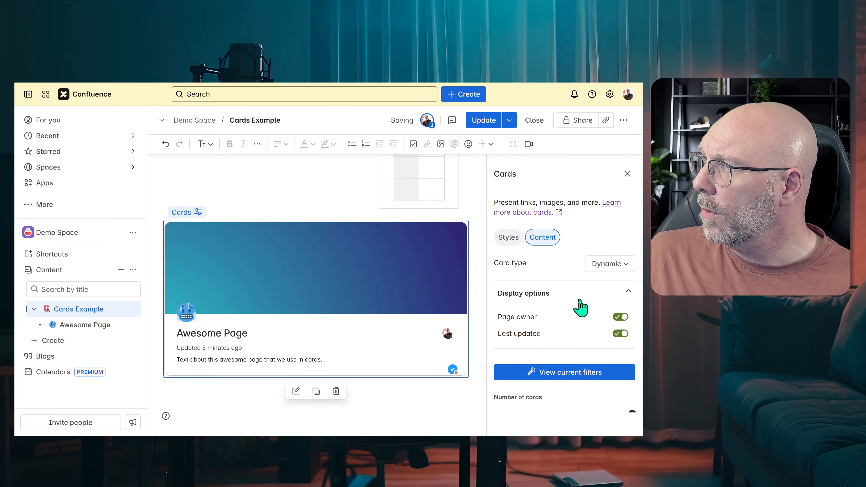
Step: Publish the updated Cards Example page, dismiss the notification and view the published card
{"action": "left_click", "coordinate": [484, 121]}
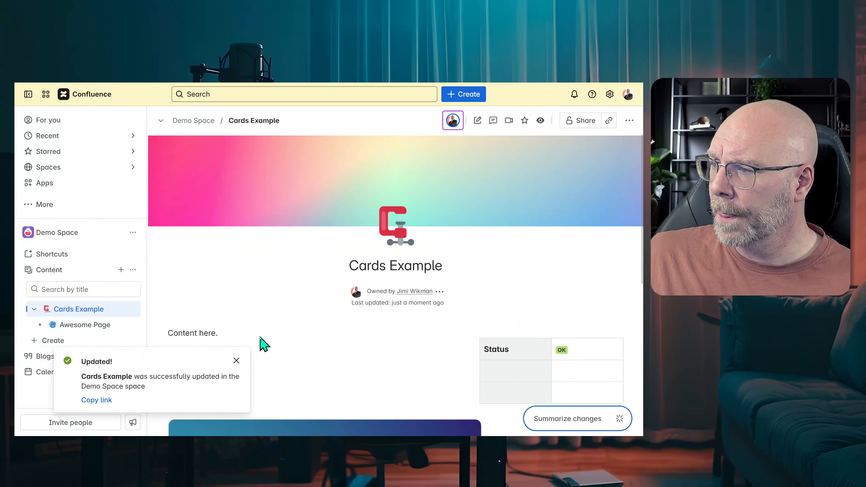
{"action": "left_click", "coordinate": [237, 361]}
{"action": "scroll", "coordinate": [333, 300], "scroll_direction": "down", "scroll_amount": 5}
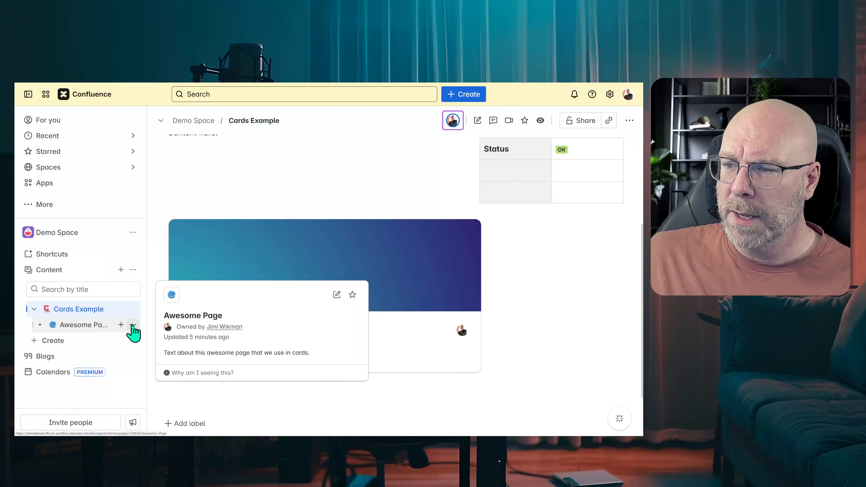
Step: Make a copy of Awesome Page under Cards Example
{"action": "left_click", "coordinate": [133, 325]}
{"action": "left_click", "coordinate": [189, 235]}
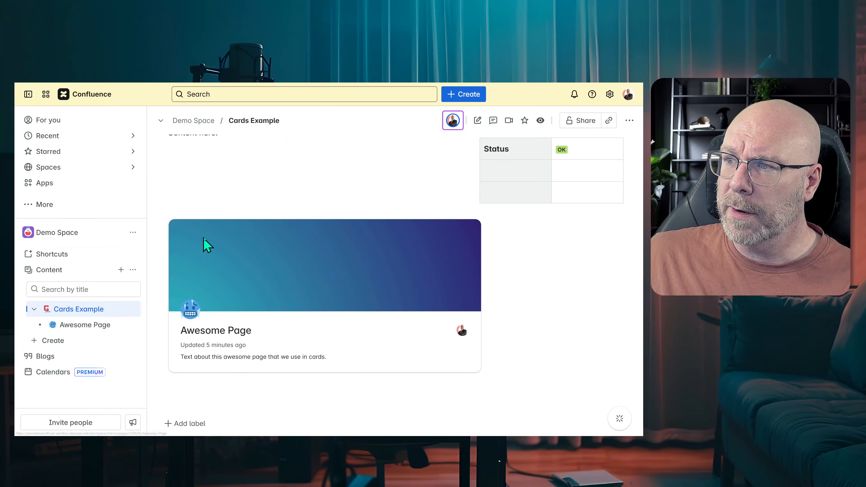
{"action": "left_click", "coordinate": [461, 332]}
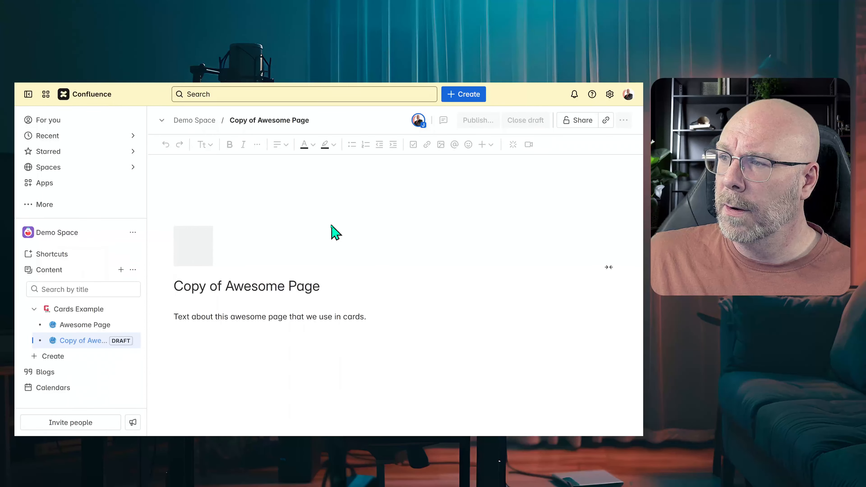
Step: Change the copied page's header image to the suggested pastel rainbow gradient and its title emoji to the pile of poo
{"action": "left_click", "coordinate": [363, 208]}
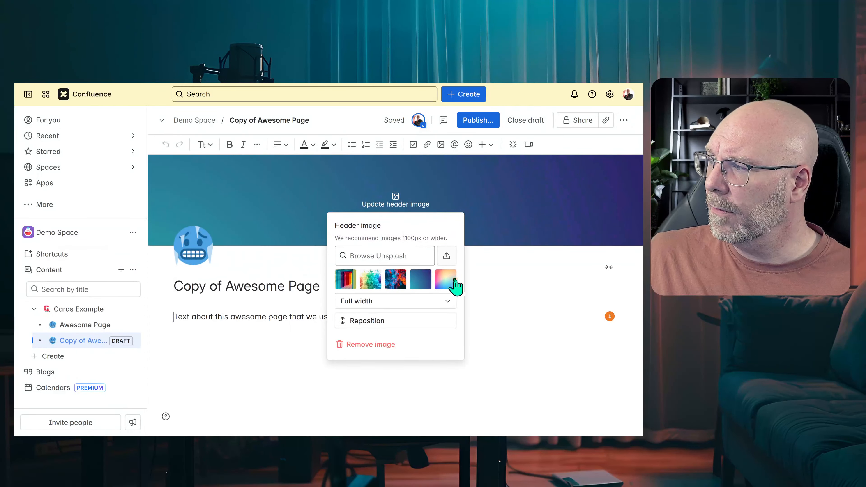
{"action": "left_click", "coordinate": [446, 288]}
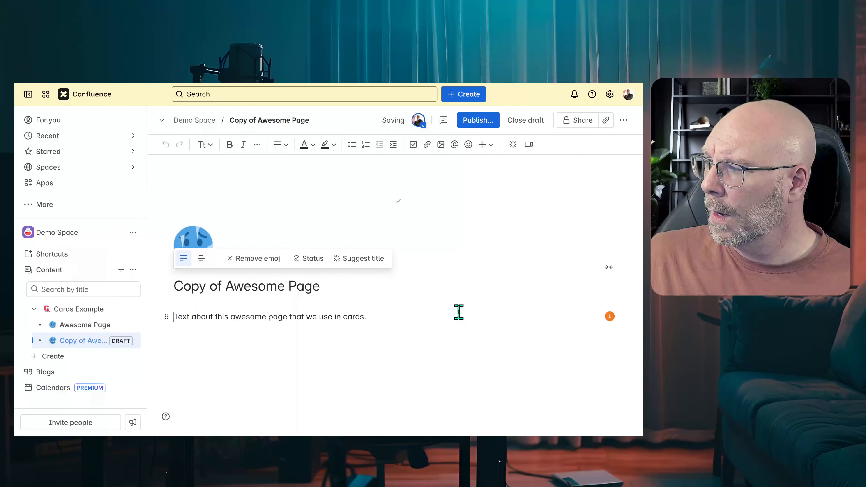
{"action": "left_click", "coordinate": [192, 251]}
{"action": "scroll", "coordinate": [301, 363], "scroll_direction": "down", "scroll_amount": 5}
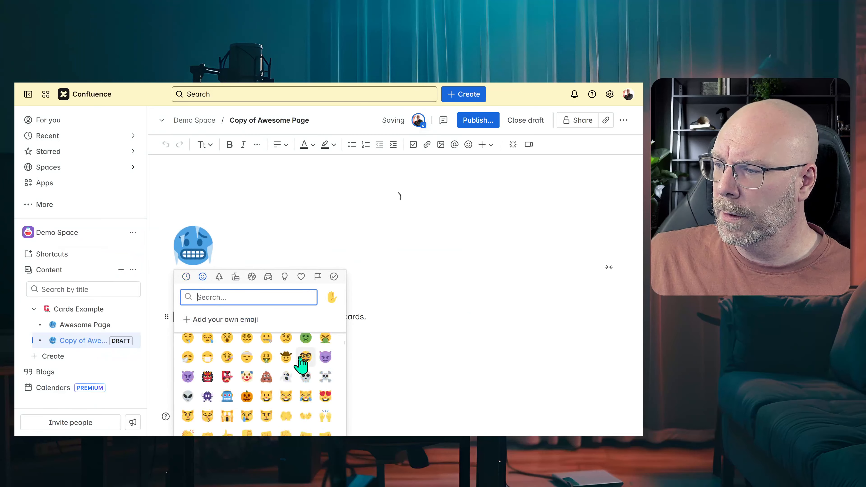
{"action": "left_click", "coordinate": [266, 377]}
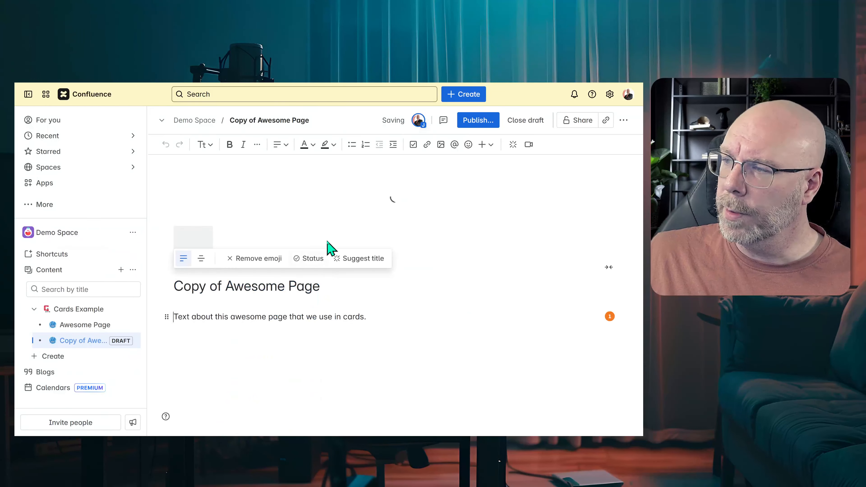
Step: Publish Copy of Awesome Page under Cards Example, dismiss the notification and view the cards on the Cards Example page
{"action": "left_click", "coordinate": [478, 120]}
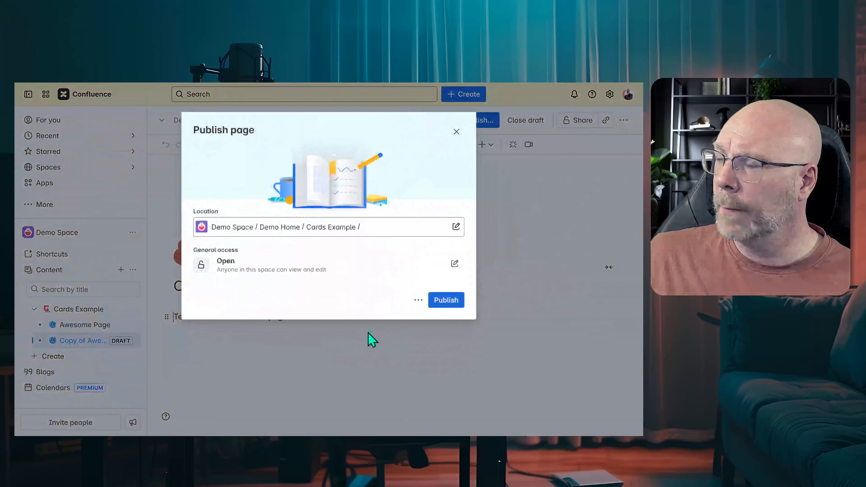
{"action": "left_click", "coordinate": [447, 302]}
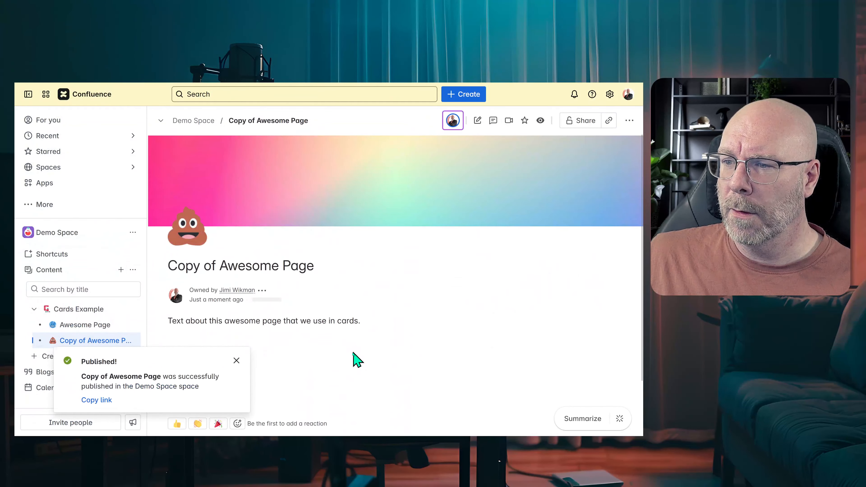
{"action": "left_click", "coordinate": [236, 361]}
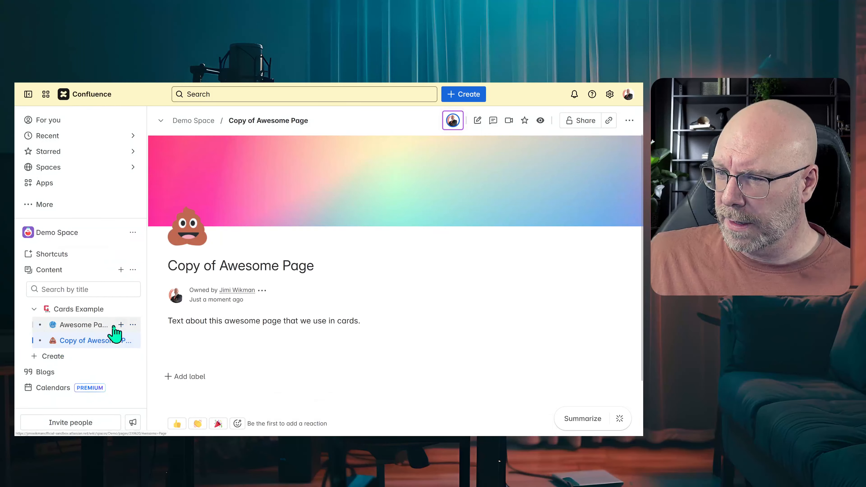
{"action": "left_click", "coordinate": [89, 309]}
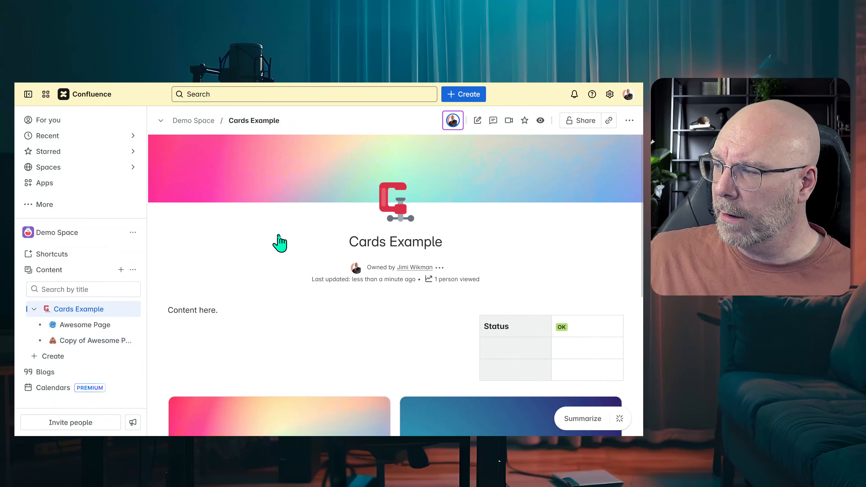
{"action": "scroll", "coordinate": [280, 241], "scroll_direction": "down", "scroll_amount": 7}
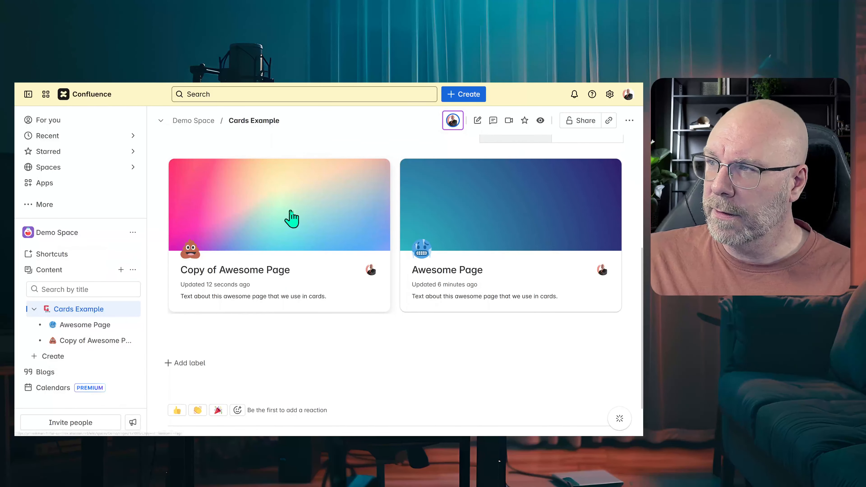
Step: Open Copy of Awesome Page from its card, replace its header image with the Unsplash blue orange photo and update the page
{"action": "left_click", "coordinate": [290, 219]}
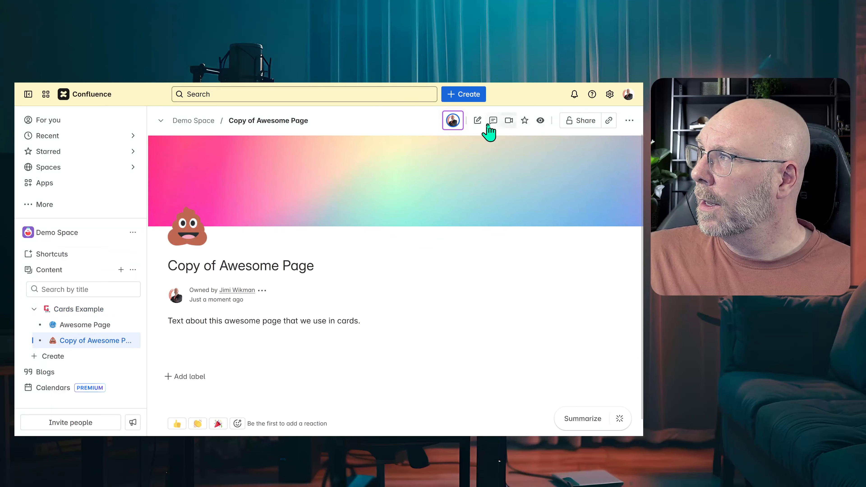
{"action": "left_click", "coordinate": [477, 120]}
{"action": "left_click", "coordinate": [395, 202]}
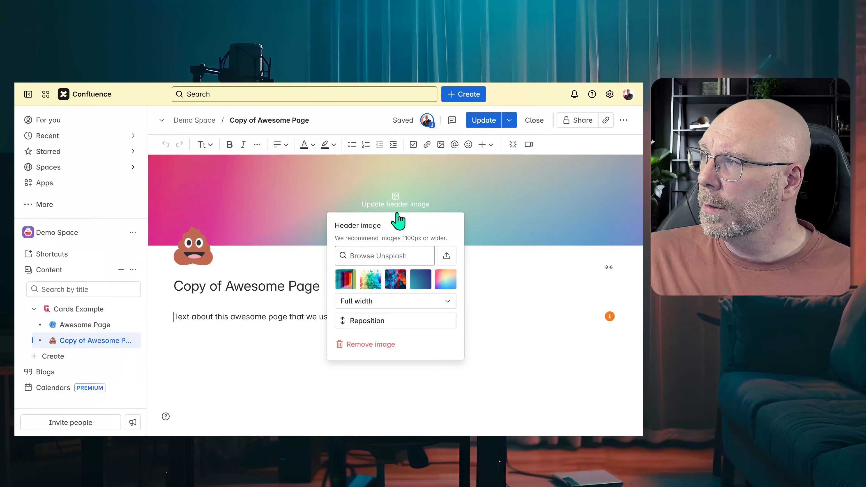
{"action": "left_click", "coordinate": [399, 256]}
{"action": "scroll", "coordinate": [357, 341], "scroll_direction": "down", "scroll_amount": 5}
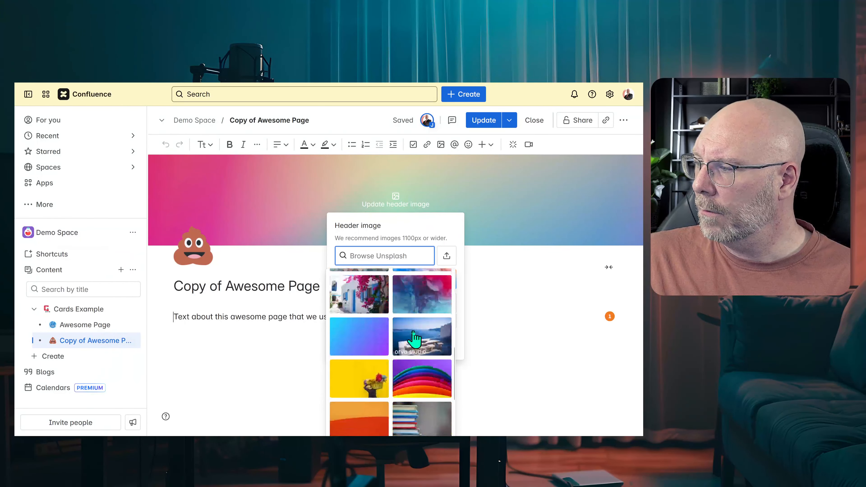
{"action": "scroll", "coordinate": [350, 396], "scroll_direction": "down", "scroll_amount": 3}
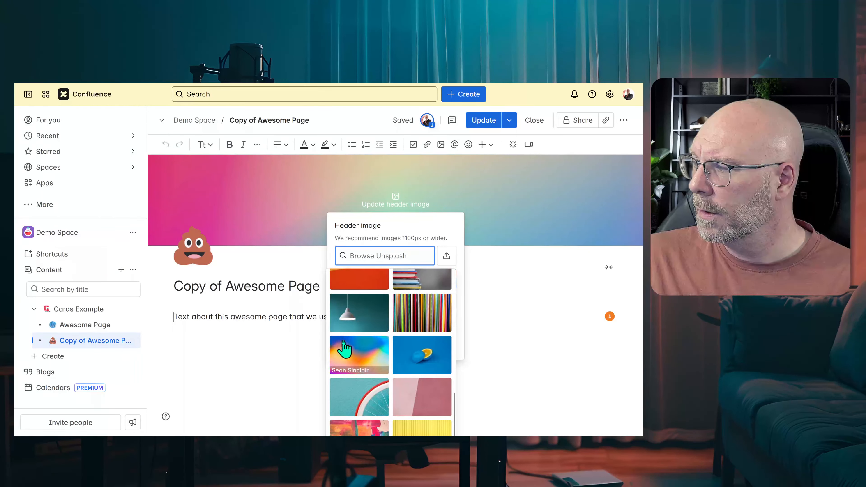
{"action": "scroll", "coordinate": [425, 304], "scroll_direction": "down", "scroll_amount": 3}
{"action": "left_click", "coordinate": [424, 304]}
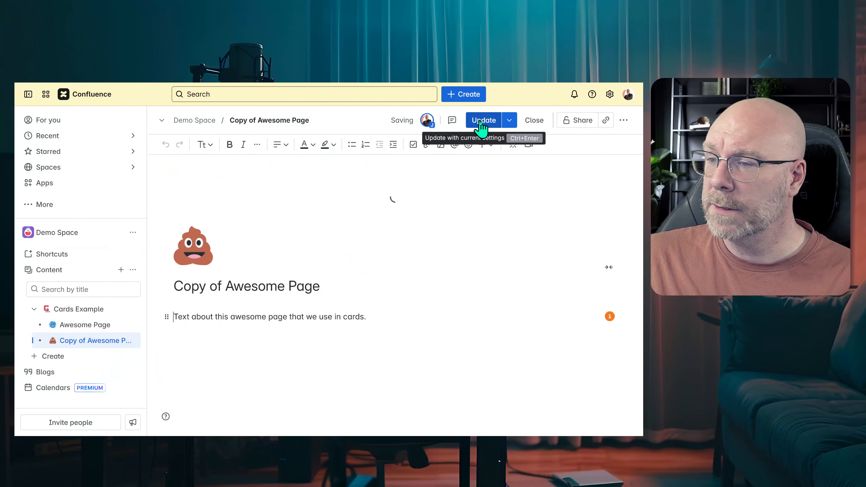
{"action": "left_click", "coordinate": [483, 121]}
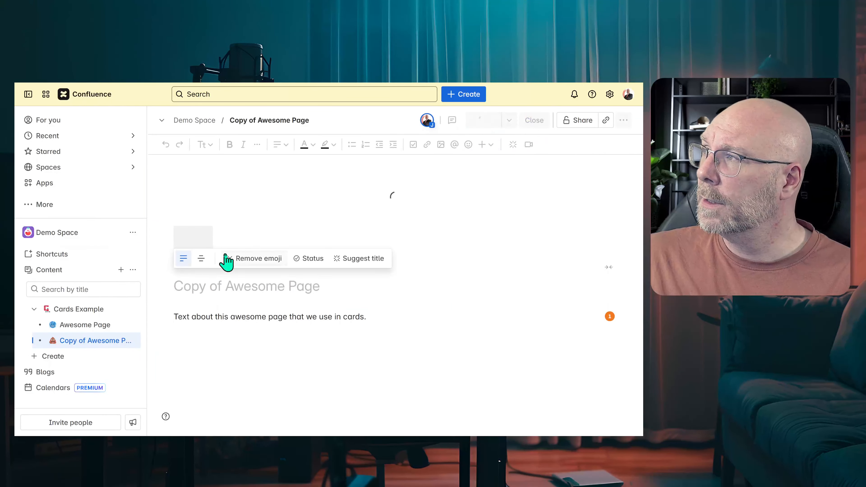
Step: Replace Awesome Page's header image with the Unsplash photo of a red-and-white train, searching for "train", and update the page
{"action": "left_click", "coordinate": [93, 326]}
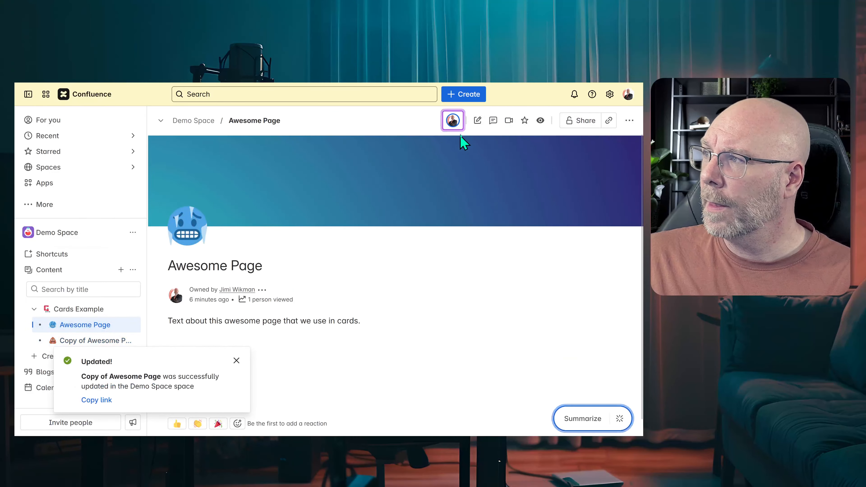
{"action": "left_click", "coordinate": [477, 120]}
{"action": "left_click", "coordinate": [396, 199]}
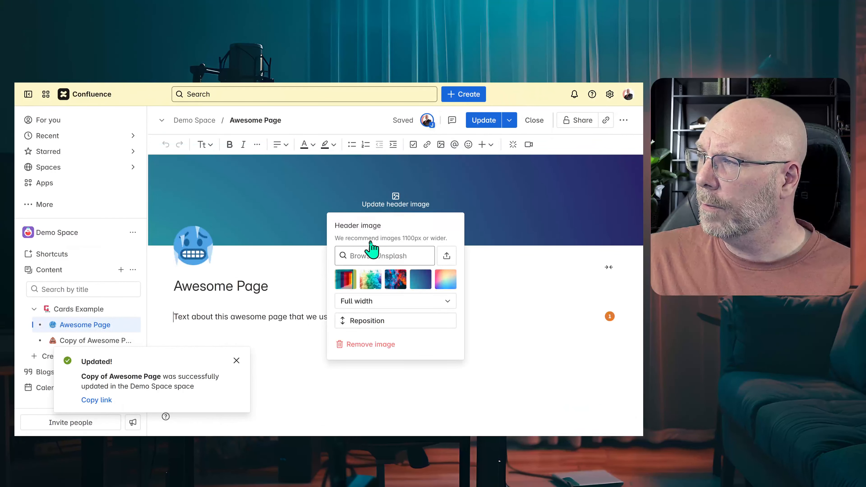
{"action": "type", "text": "rtr"}
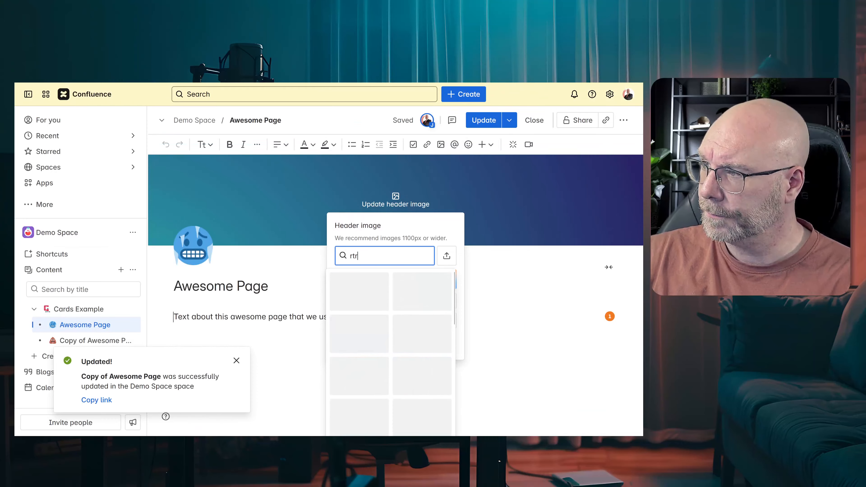
{"action": "type", "text": "train"}
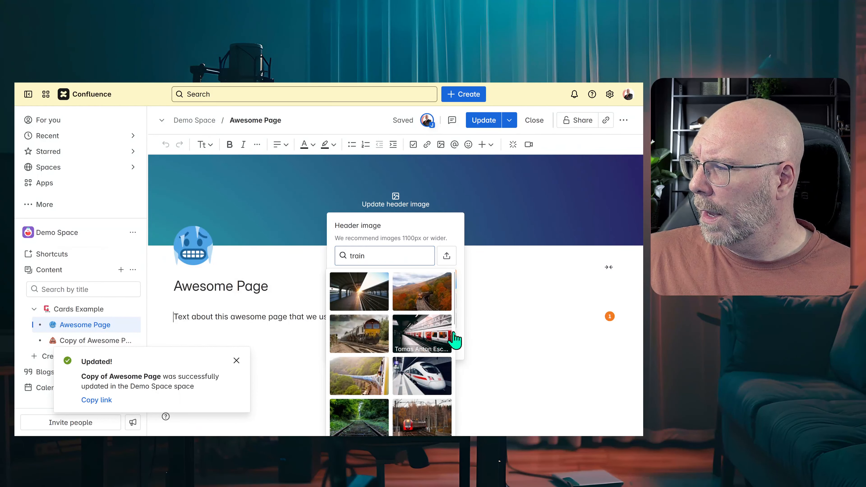
{"action": "left_click", "coordinate": [448, 336]}
{"action": "left_click", "coordinate": [483, 123]}
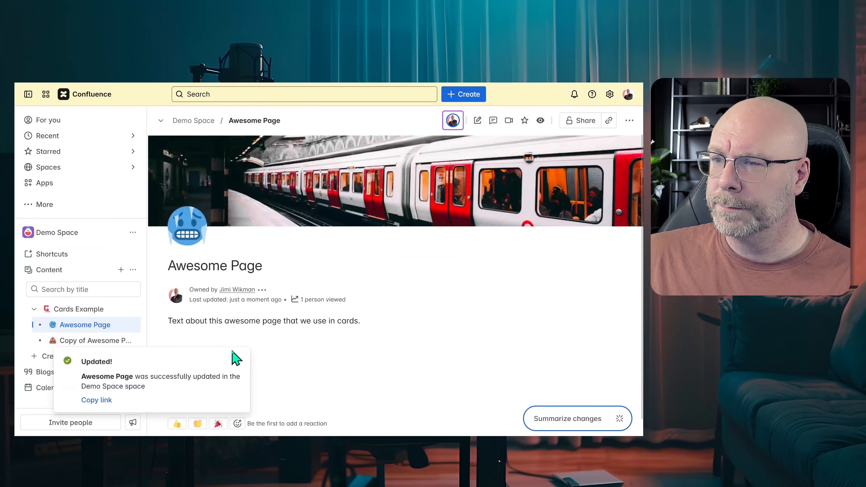
Step: Return to Cards Example and check the header images shown on the two child page cards
{"action": "left_click", "coordinate": [81, 309]}
{"action": "scroll", "coordinate": [310, 240], "scroll_direction": "down", "scroll_amount": 5}
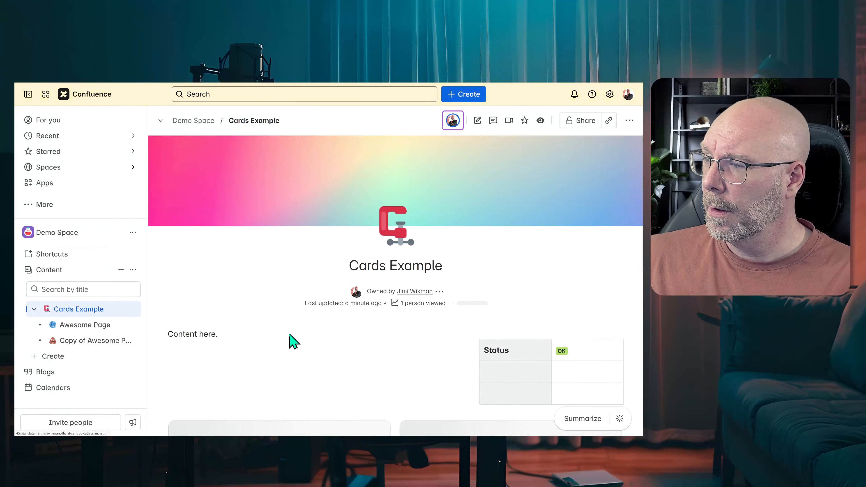
{"action": "scroll", "coordinate": [289, 336], "scroll_direction": "down", "scroll_amount": 4}
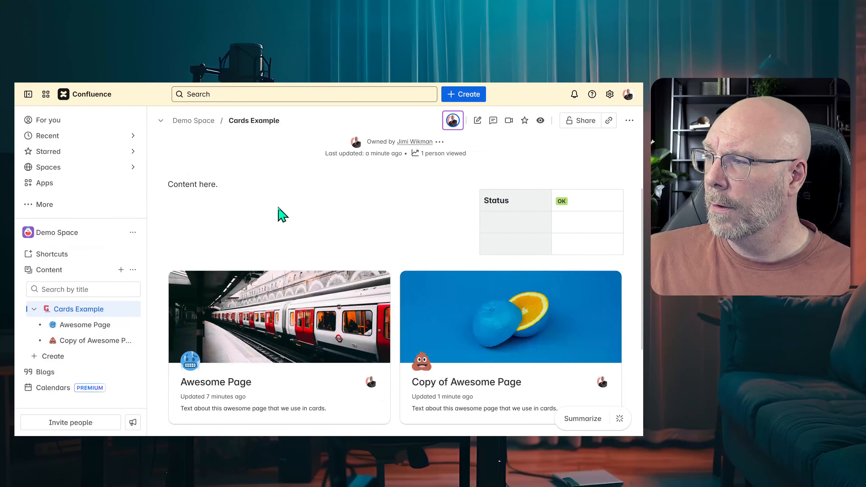
{"action": "scroll", "coordinate": [282, 214], "scroll_direction": "down", "scroll_amount": 3}
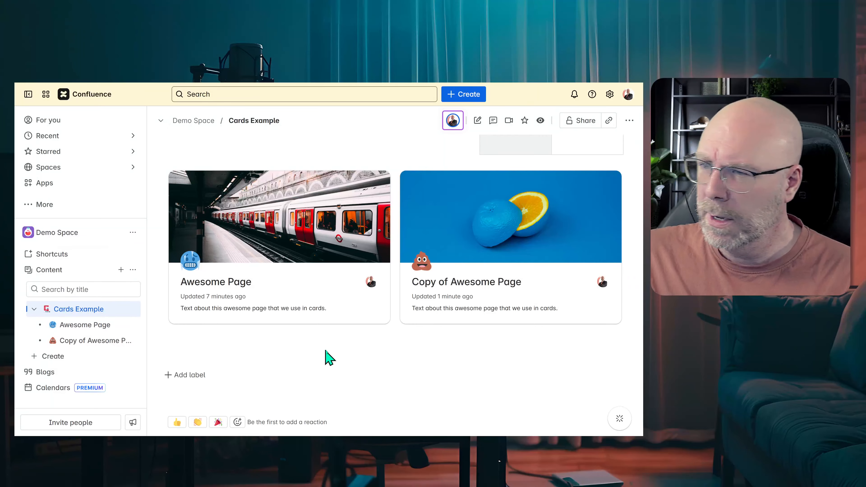
Step: Make a copy of Copy of Awesome Page in Demo Space under the parent Cards Example
{"action": "left_click", "coordinate": [133, 341]}
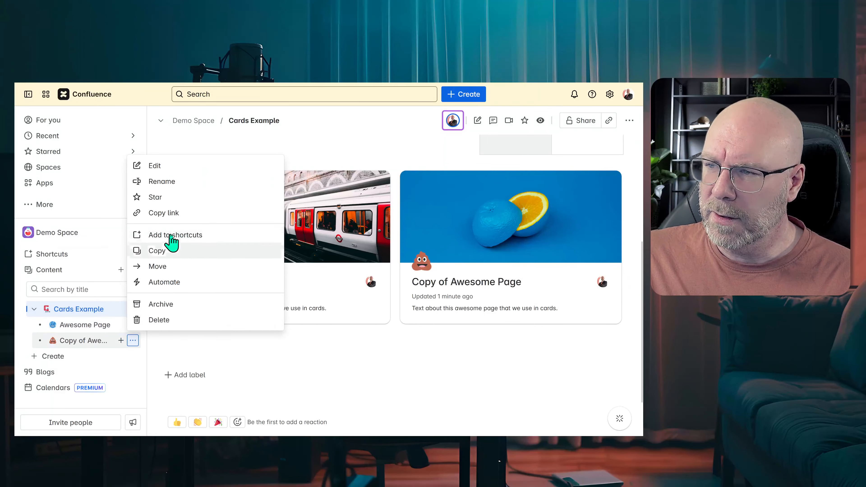
{"action": "left_click", "coordinate": [172, 250]}
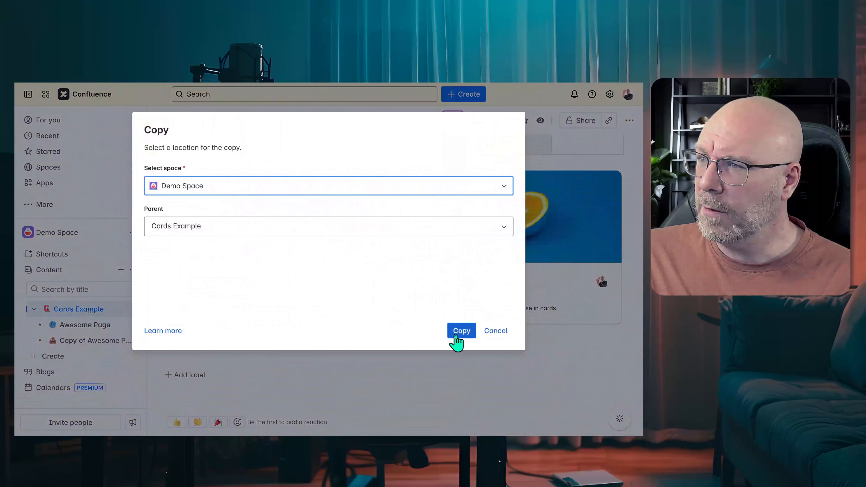
{"action": "left_click", "coordinate": [461, 331]}
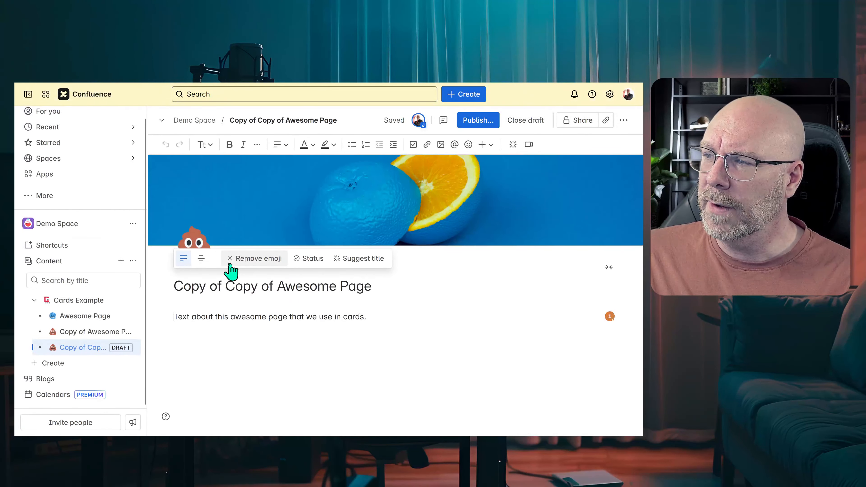
Step: Change the title emoji of the Copy of Copy of Awesome Page draft to the red swearing face
{"action": "left_click", "coordinate": [193, 245]}
{"action": "scroll", "coordinate": [287, 382], "scroll_direction": "down", "scroll_amount": 5}
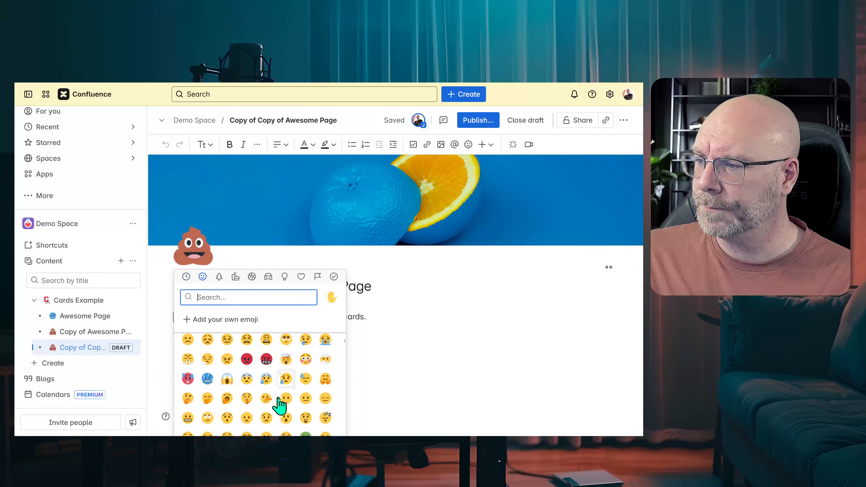
{"action": "left_click", "coordinate": [267, 358]}
Step: Search Unsplash for "red", set the photo of red-painted hands as the draft's header image and publish the page
{"action": "left_click", "coordinate": [396, 200]}
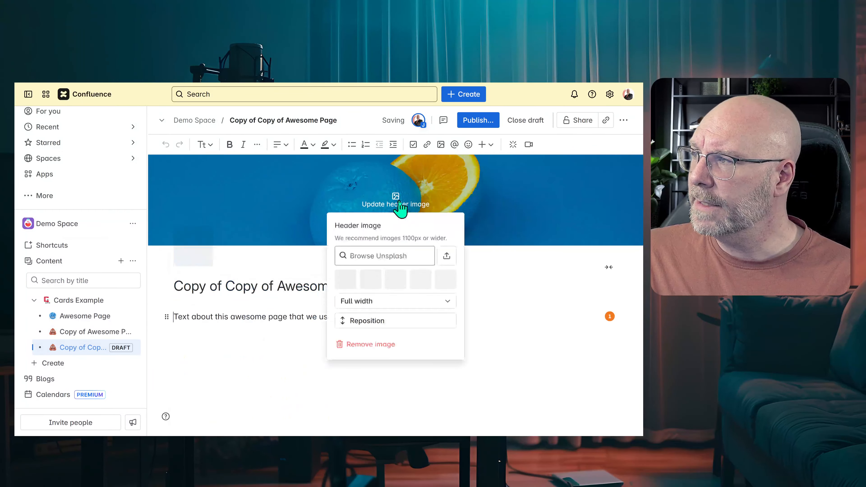
{"action": "left_click", "coordinate": [386, 255]}
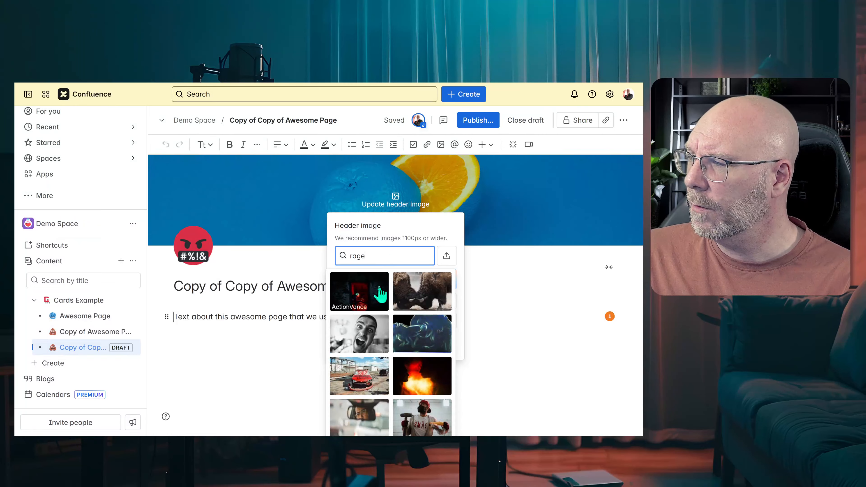
{"action": "scroll", "coordinate": [379, 288], "scroll_direction": "down", "scroll_amount": 5}
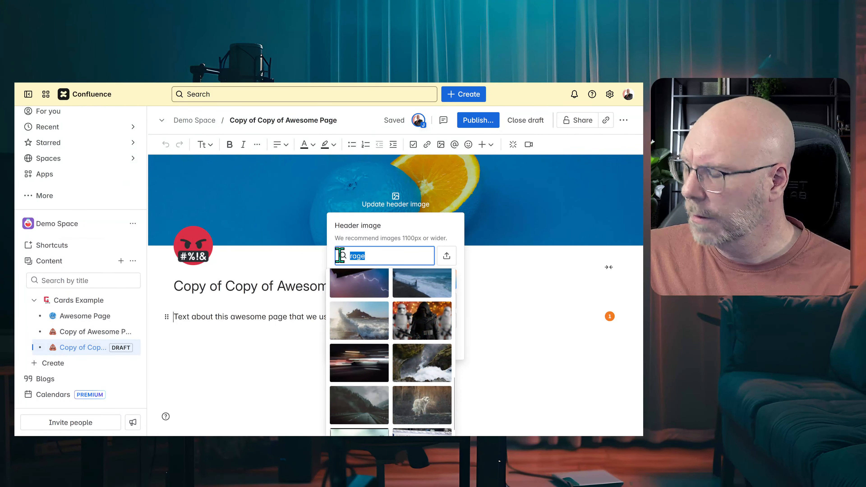
{"action": "type", "text": "fire"}
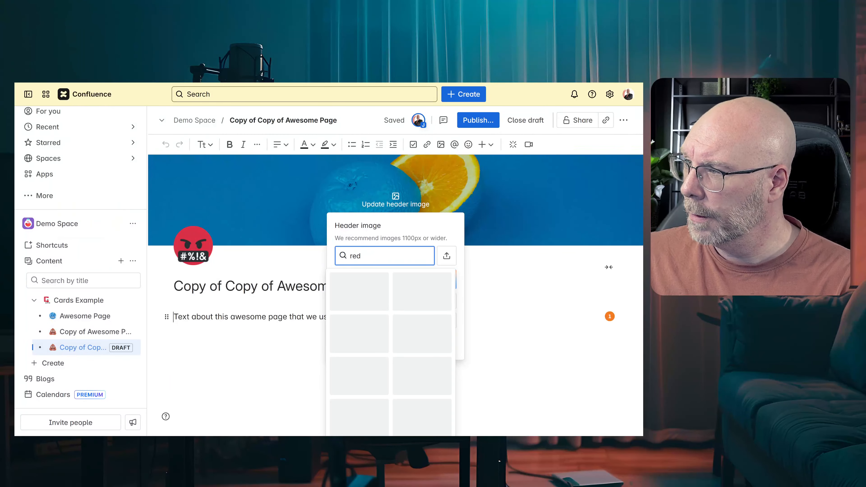
{"action": "scroll", "coordinate": [425, 300], "scroll_direction": "down", "scroll_amount": 2}
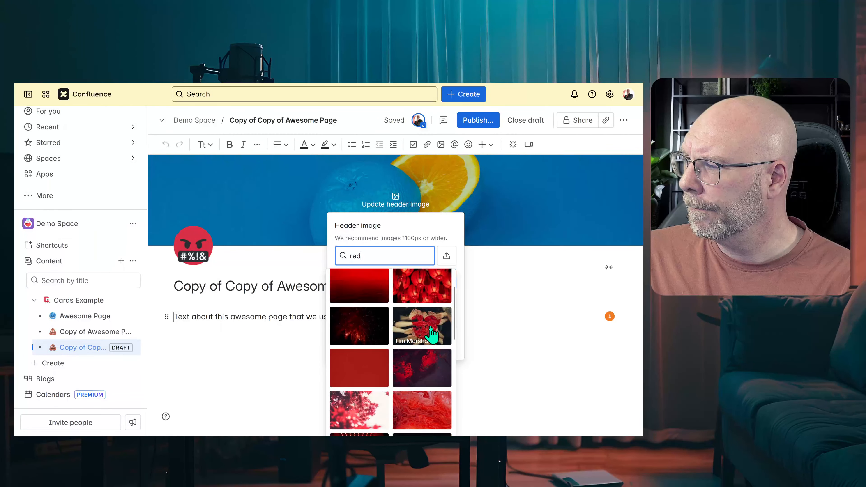
{"action": "left_click", "coordinate": [450, 302]}
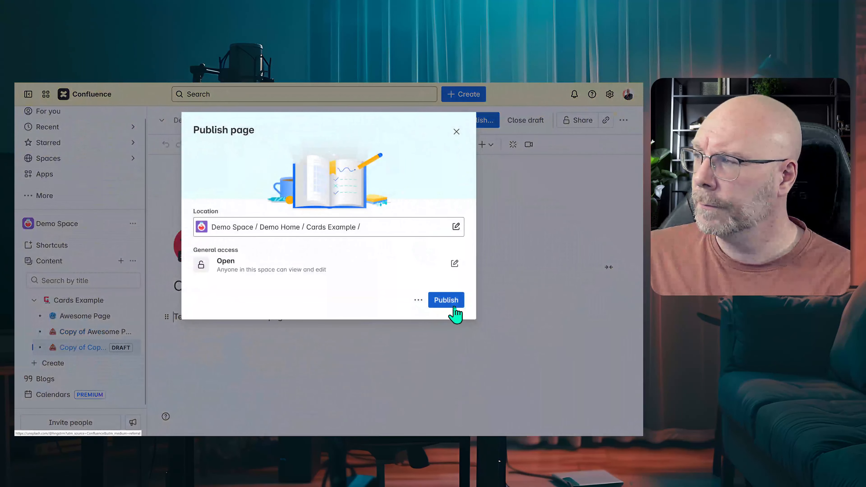
{"action": "left_click", "coordinate": [454, 303]}
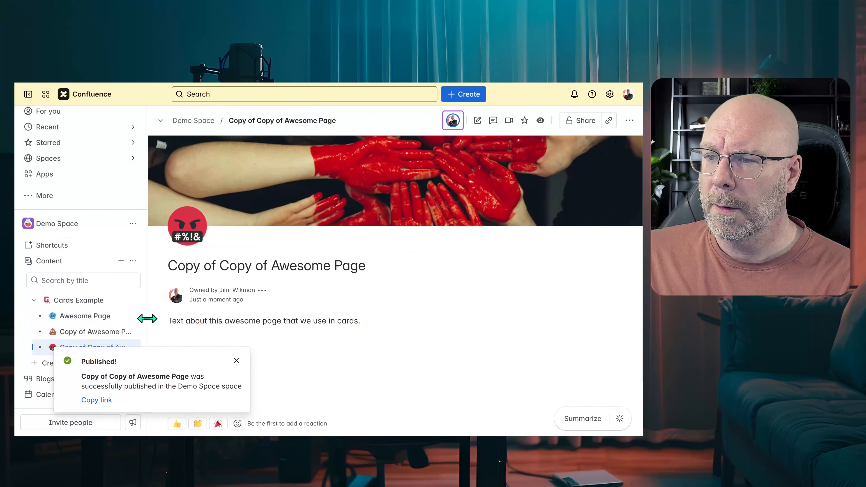
Step: Make another copy of Awesome Page under Cards Example
{"action": "left_click", "coordinate": [133, 316]}
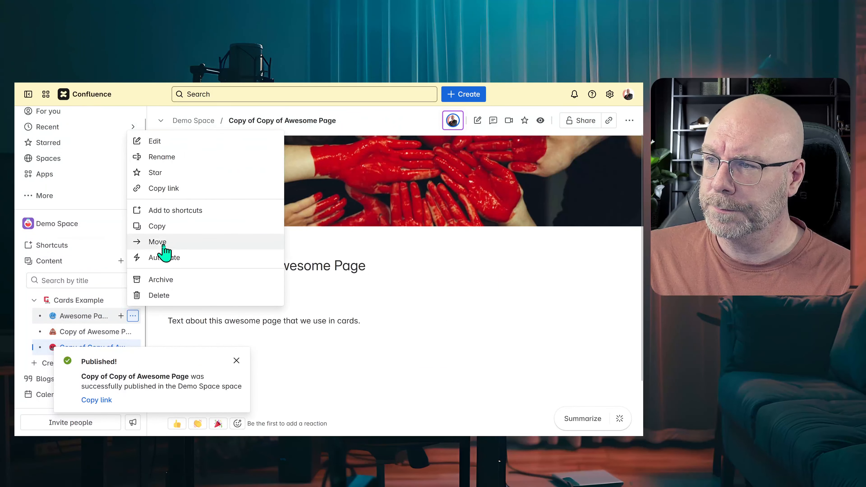
{"action": "left_click", "coordinate": [163, 228]}
{"action": "left_click", "coordinate": [463, 331]}
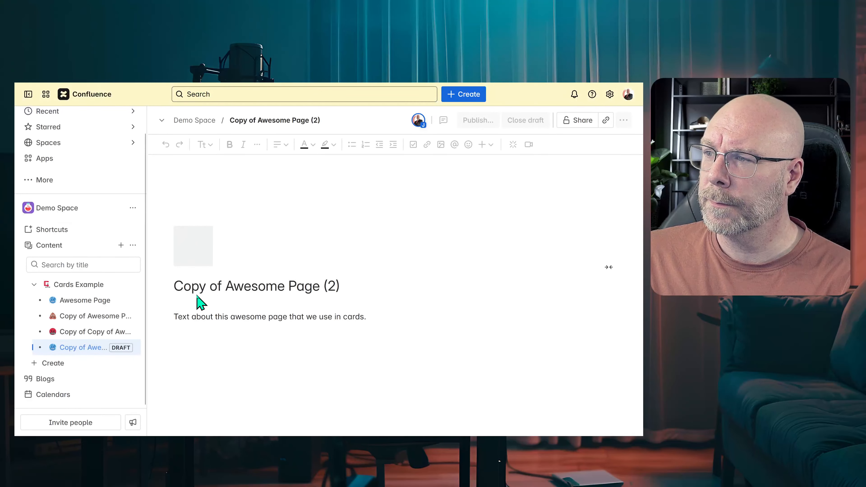
Step: Change the title emoji of the Copy of Awesome Page (2) draft to the red lips
{"action": "left_click", "coordinate": [195, 239]}
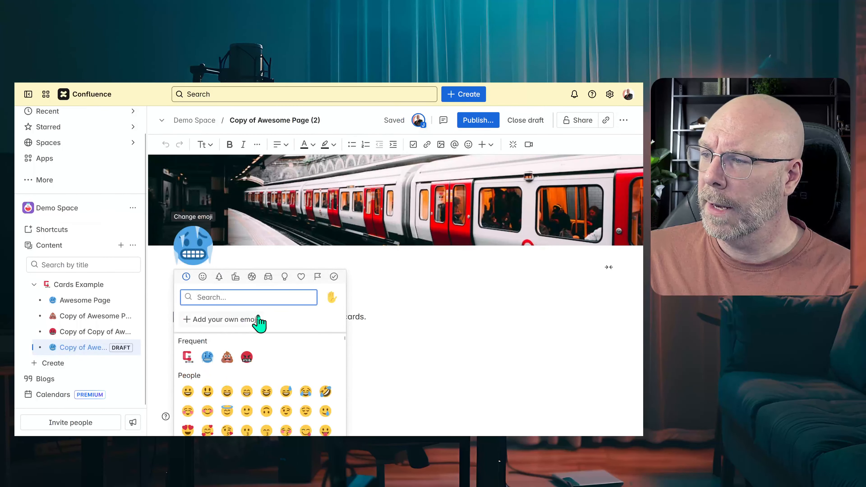
{"action": "scroll", "coordinate": [315, 362], "scroll_direction": "down", "scroll_amount": 10}
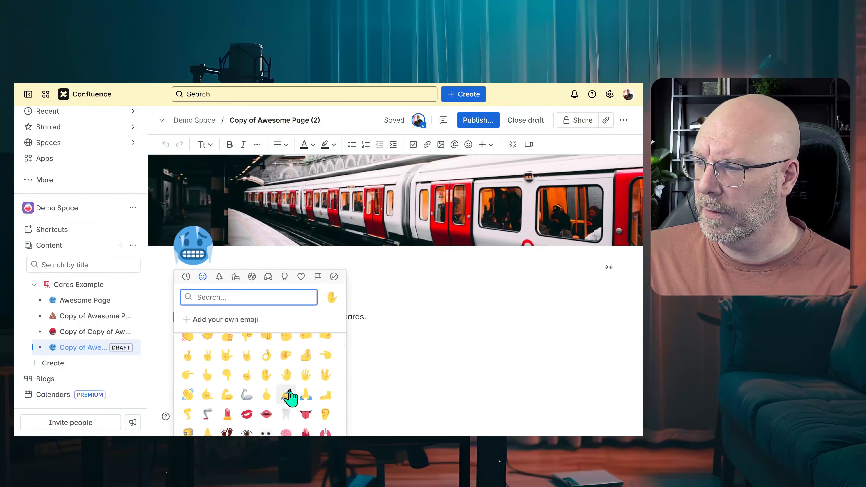
{"action": "left_click", "coordinate": [247, 414]}
Step: Set the rainbow-striped wall photo from Unsplash as the draft's header image and publish the page under Cards Example
{"action": "left_click", "coordinate": [399, 201]}
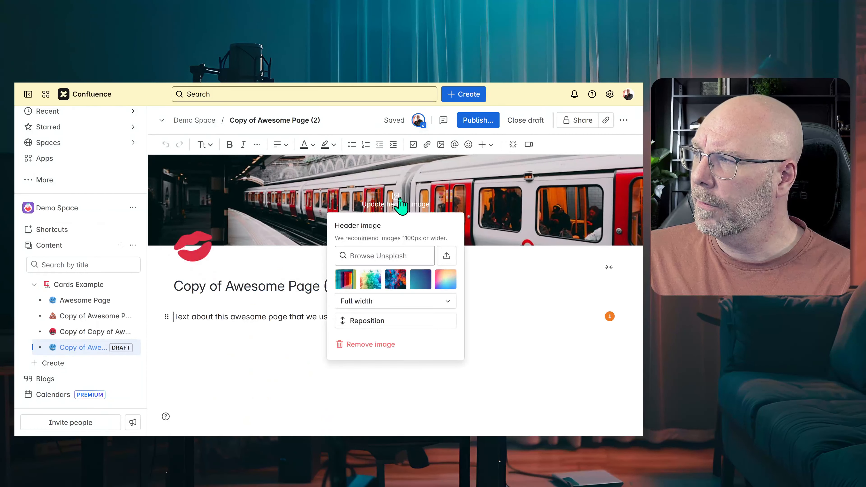
{"action": "left_click", "coordinate": [390, 256]}
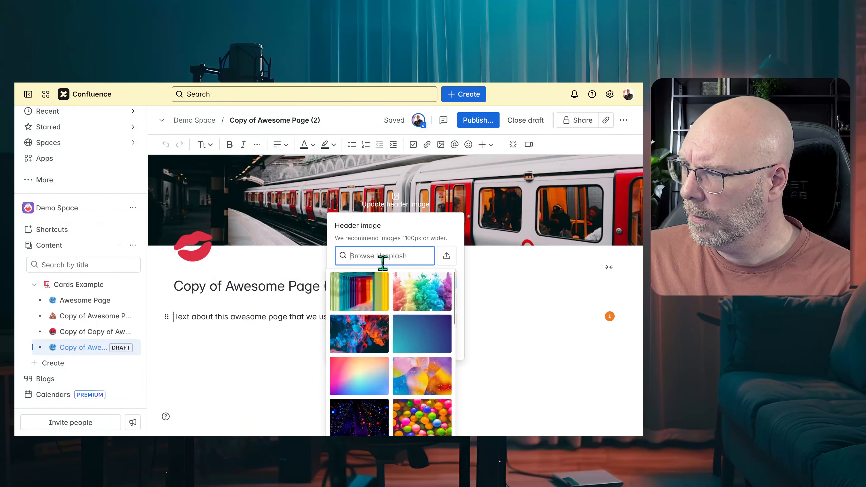
{"action": "left_click", "coordinate": [367, 296]}
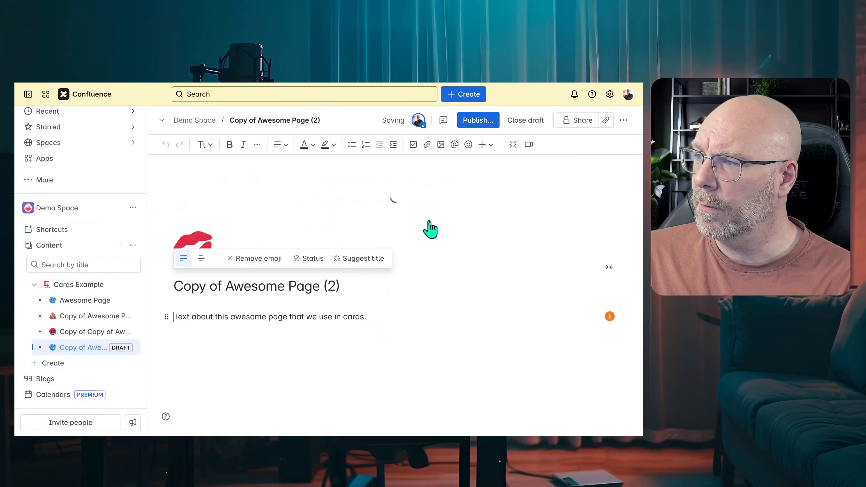
{"action": "left_click", "coordinate": [479, 122]}
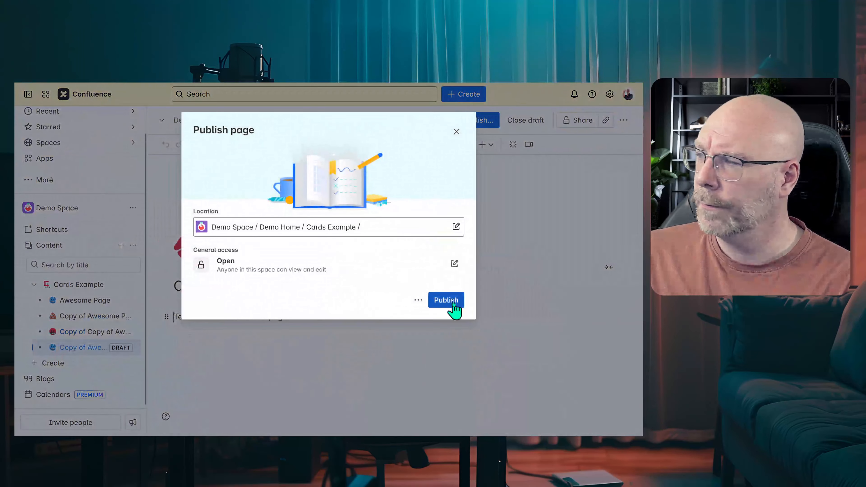
{"action": "left_click", "coordinate": [446, 303]}
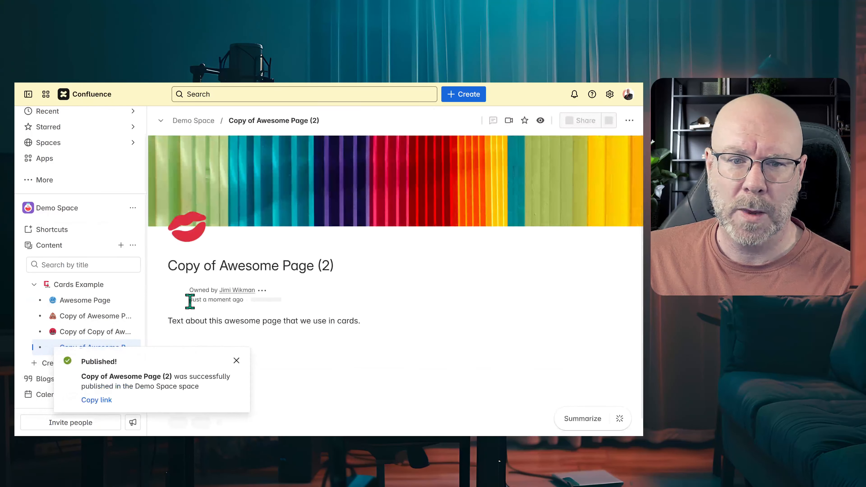
Step: Open the Cards Example page and examine how the stacked cards wrap with the sidebar collapsed and expanded
{"action": "left_click", "coordinate": [76, 286]}
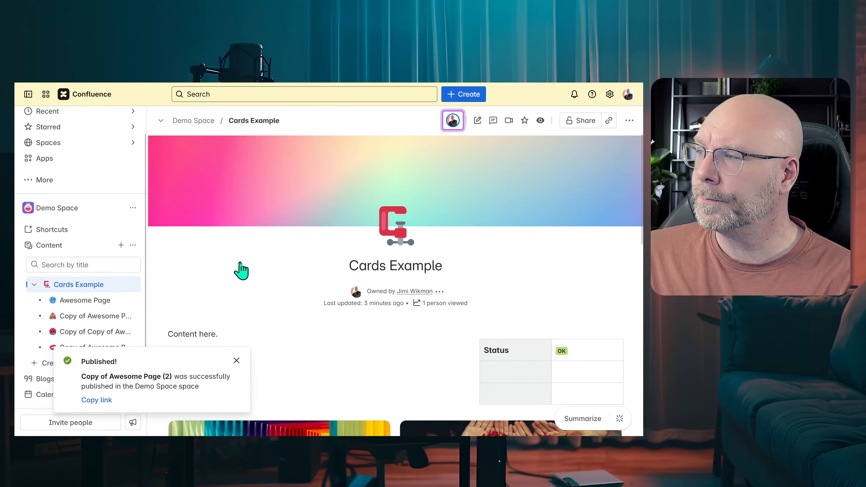
{"action": "scroll", "coordinate": [238, 245], "scroll_direction": "down", "scroll_amount": 10}
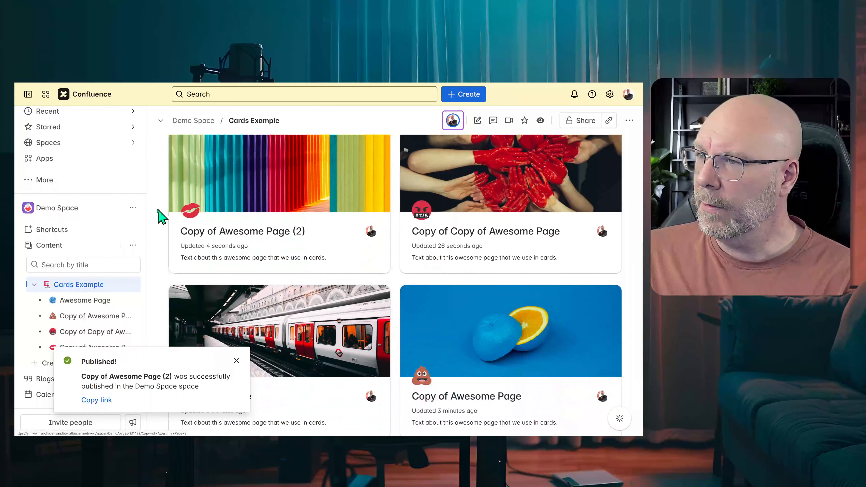
{"action": "left_click", "coordinate": [28, 94]}
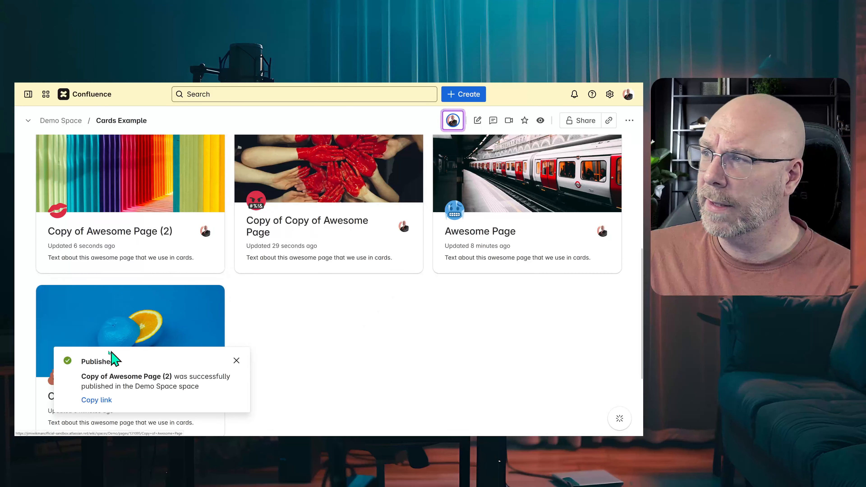
{"action": "left_click", "coordinate": [28, 94]}
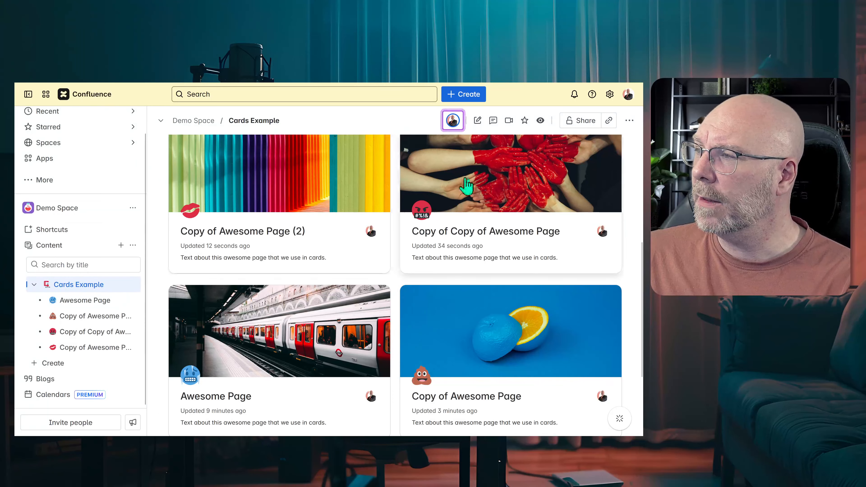
{"action": "scroll", "coordinate": [404, 329], "scroll_direction": "down", "scroll_amount": 5}
{"action": "scroll", "coordinate": [404, 307], "scroll_direction": "up", "scroll_amount": 5}
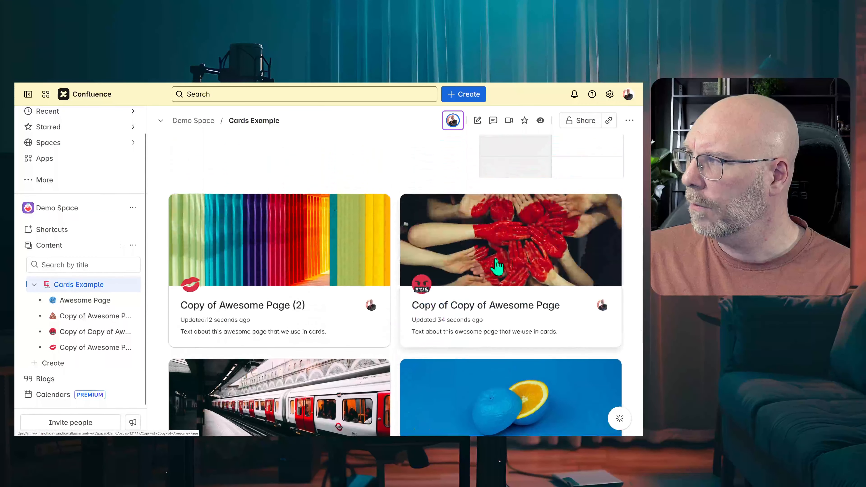
Step: Edit the Cards Example page, set its cards to display as Row, and update the page
{"action": "left_click", "coordinate": [478, 120]}
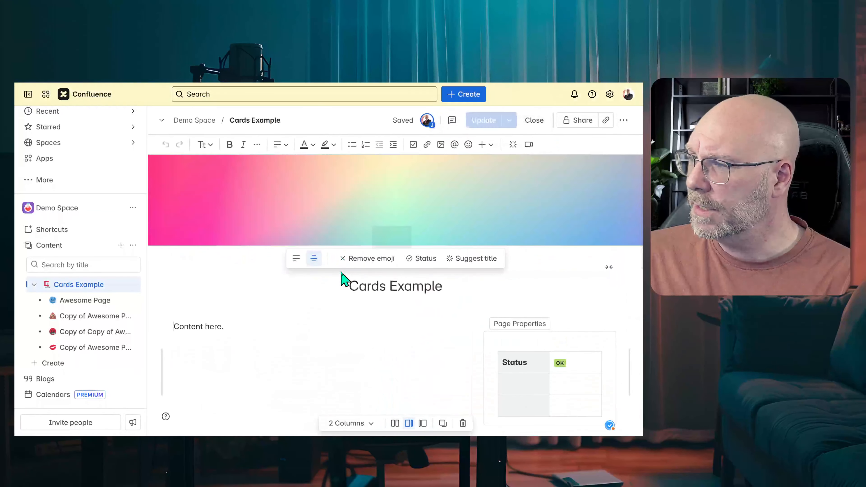
{"action": "scroll", "coordinate": [334, 280], "scroll_direction": "down", "scroll_amount": 3}
{"action": "left_click", "coordinate": [339, 338]}
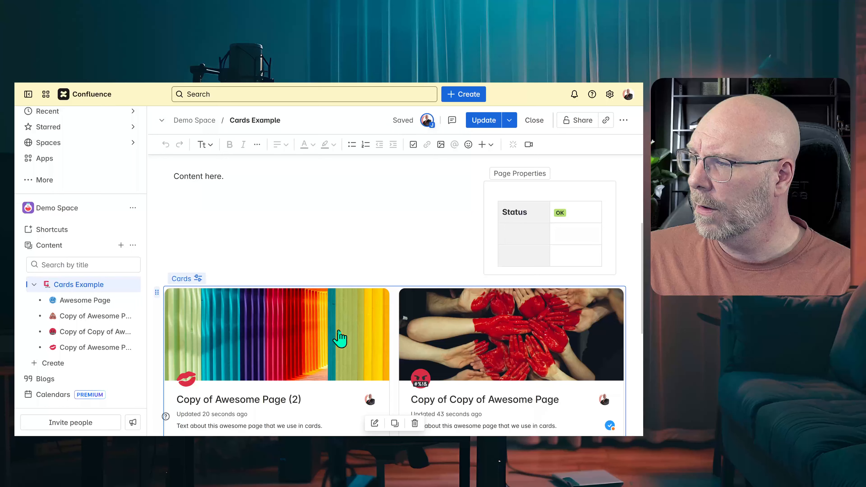
{"action": "left_click", "coordinate": [379, 423]}
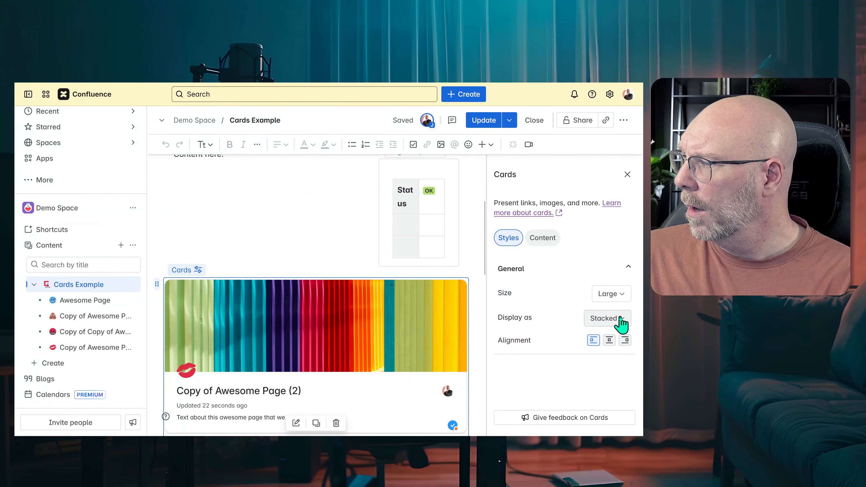
{"action": "left_click", "coordinate": [621, 323]}
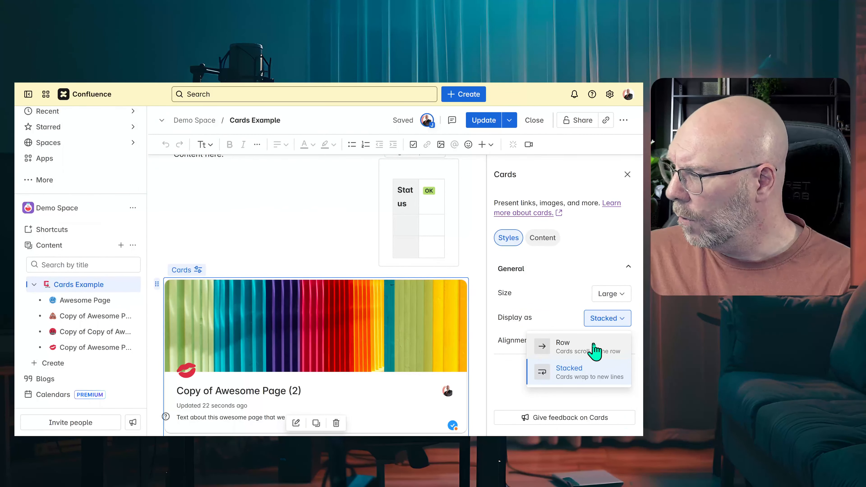
{"action": "left_click", "coordinate": [597, 352]}
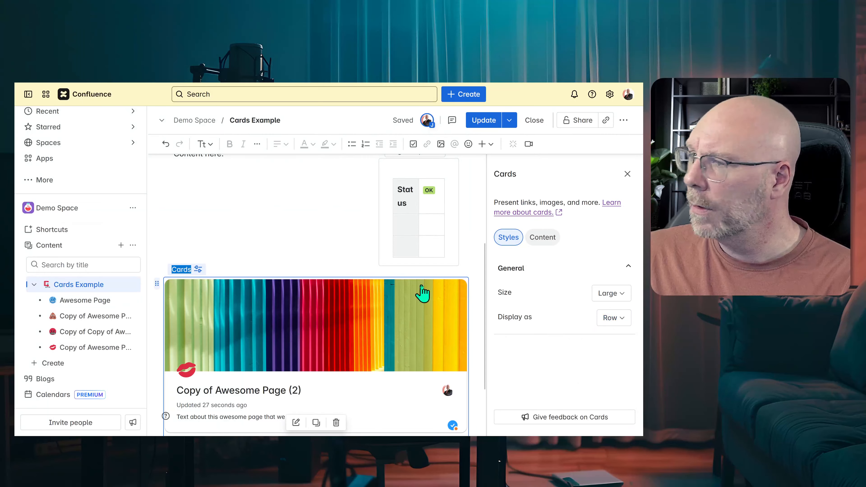
{"action": "left_click", "coordinate": [481, 121]}
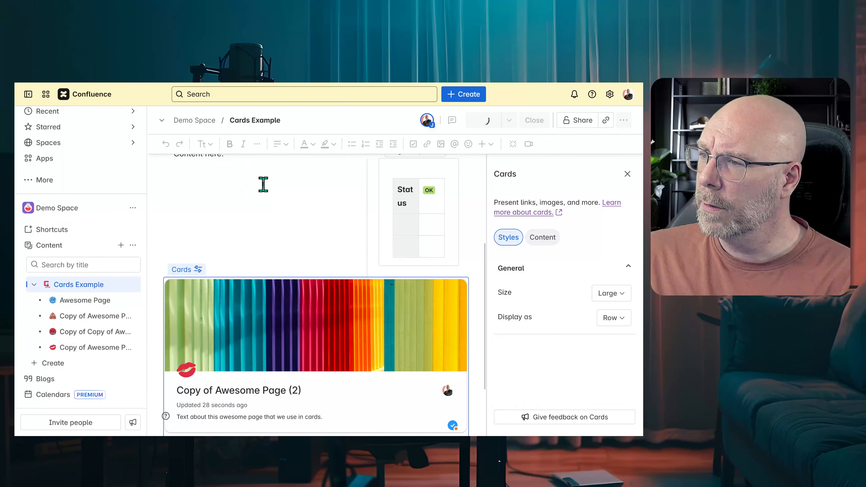
Step: Browse the published card row forward and back to examine how it moves through the child pages
{"action": "scroll", "coordinate": [309, 269], "scroll_direction": "down", "scroll_amount": 10}
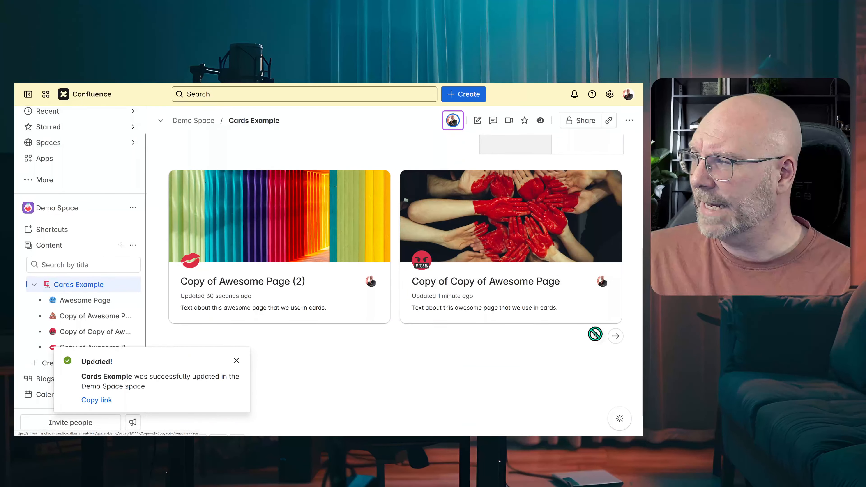
{"action": "left_click", "coordinate": [615, 336]}
{"action": "left_click", "coordinate": [615, 361]}
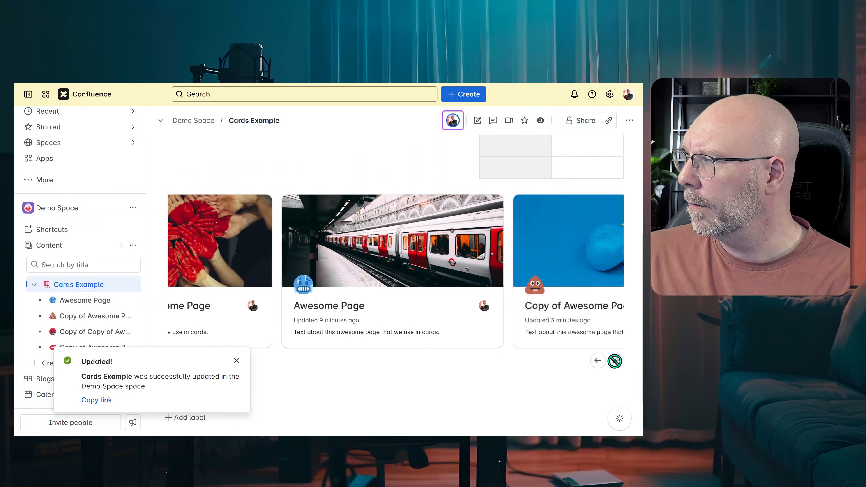
{"action": "left_click", "coordinate": [597, 360]}
{"action": "left_click", "coordinate": [598, 360]}
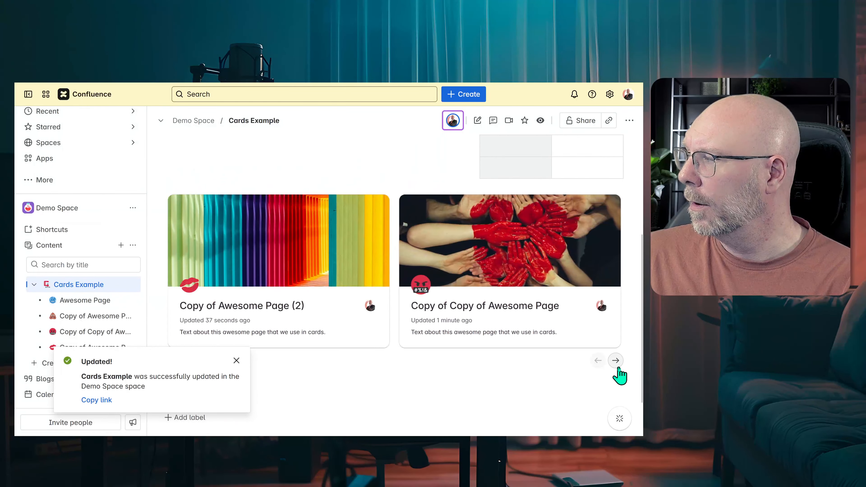
{"action": "left_click", "coordinate": [616, 361]}
{"action": "left_click", "coordinate": [616, 360]}
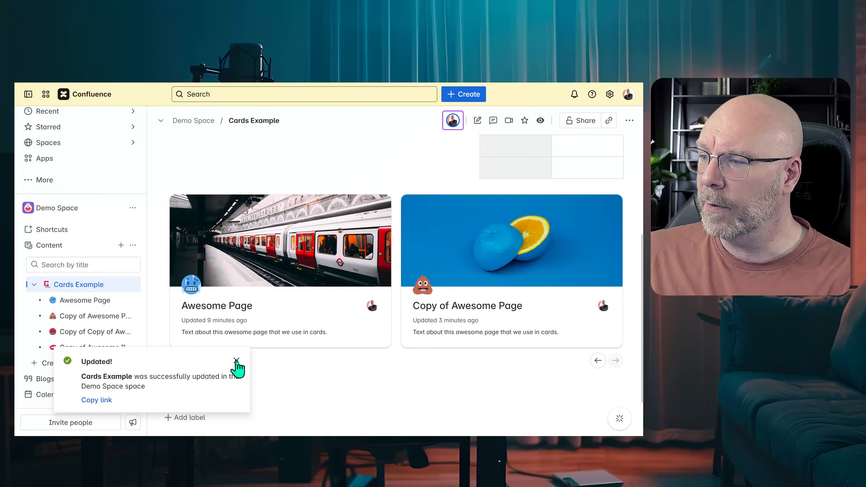
{"action": "left_click", "coordinate": [237, 360]}
Step: Set the size of the cards on Cards Example to Medium, update the page, and check the row
{"action": "left_click", "coordinate": [477, 120]}
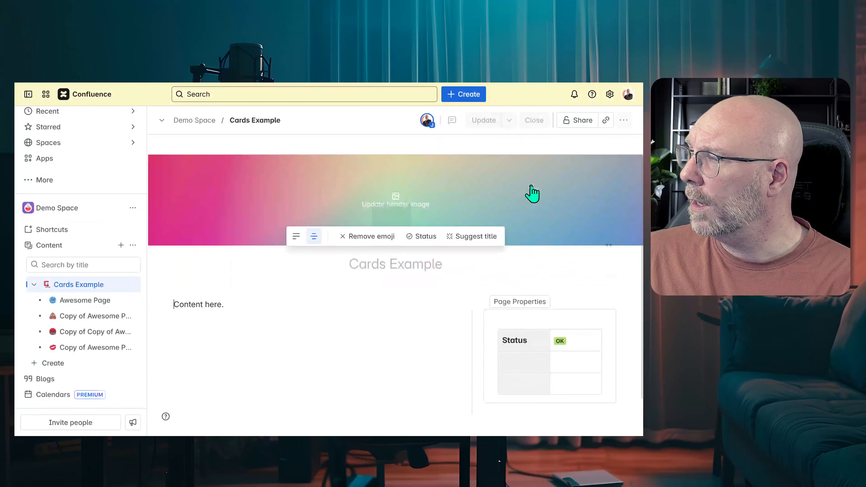
{"action": "scroll", "coordinate": [402, 294], "scroll_direction": "down", "scroll_amount": 5}
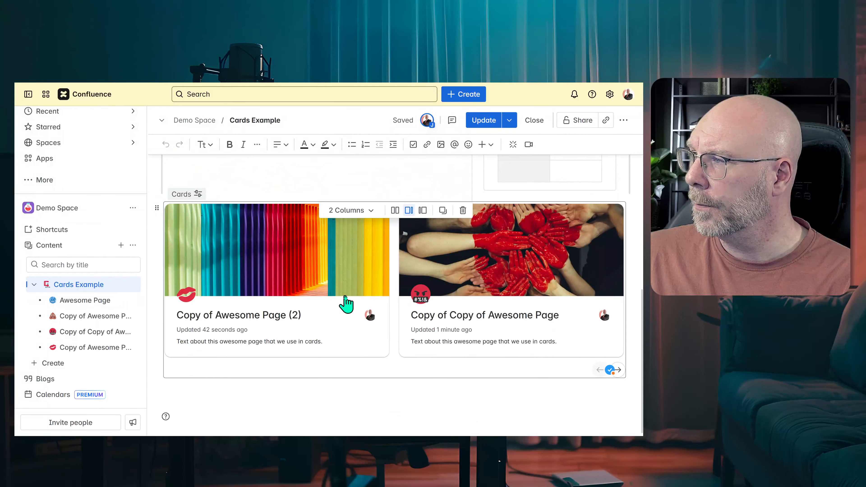
{"action": "left_click", "coordinate": [375, 392]}
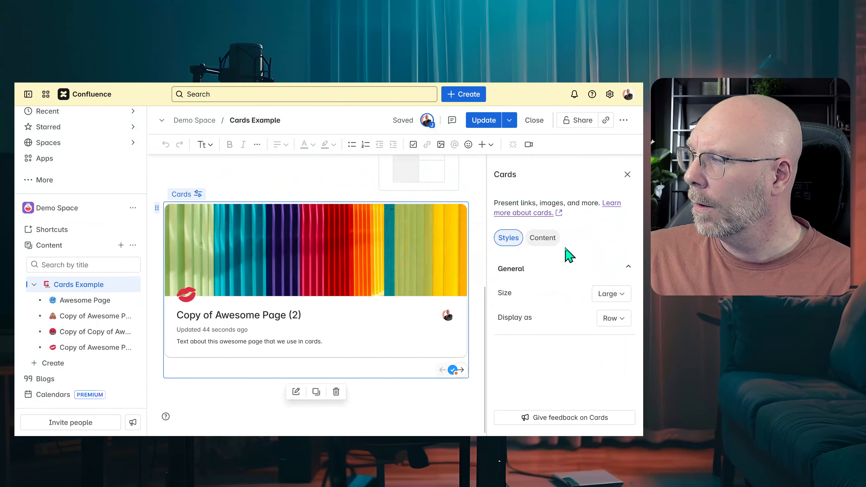
{"action": "left_click", "coordinate": [611, 294]}
{"action": "left_click", "coordinate": [617, 339]}
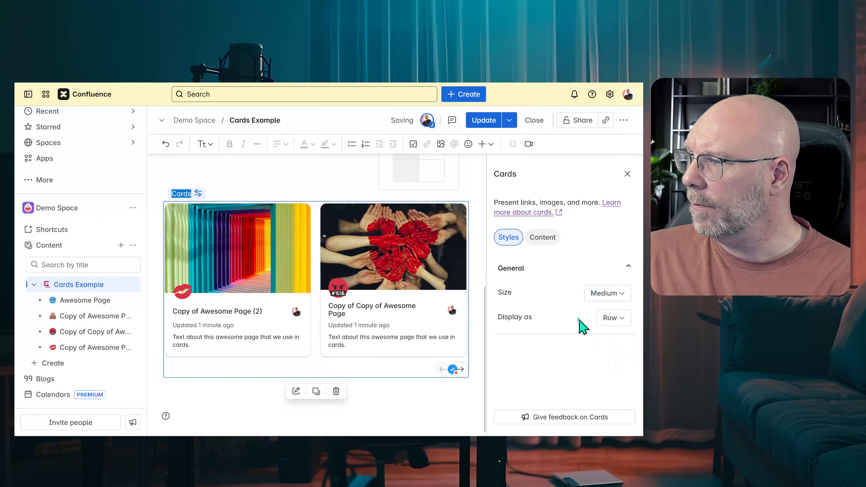
{"action": "left_click", "coordinate": [500, 124]}
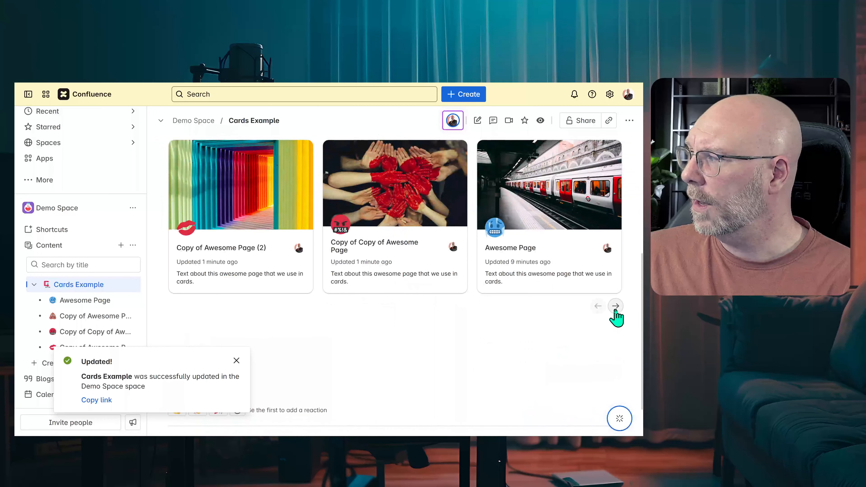
{"action": "left_click", "coordinate": [616, 306]}
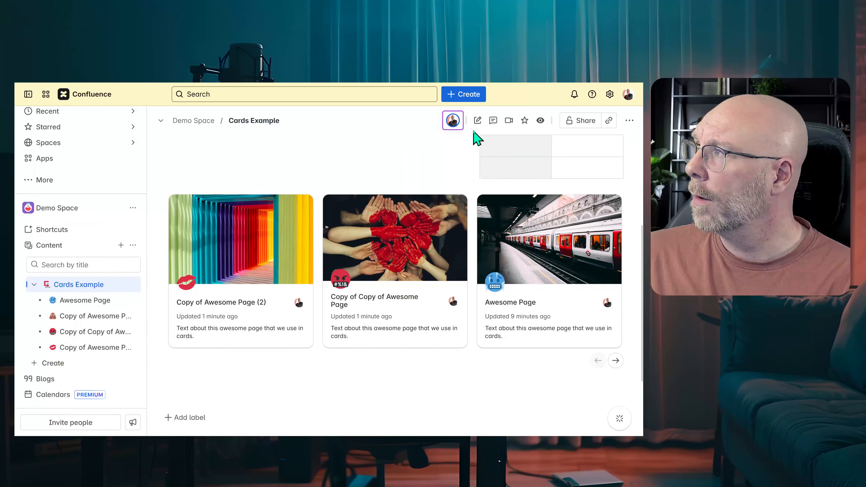
Step: Edit Cards Example again, try the Large card size, and set the cards to Small with the Row display
{"action": "left_click", "coordinate": [478, 120]}
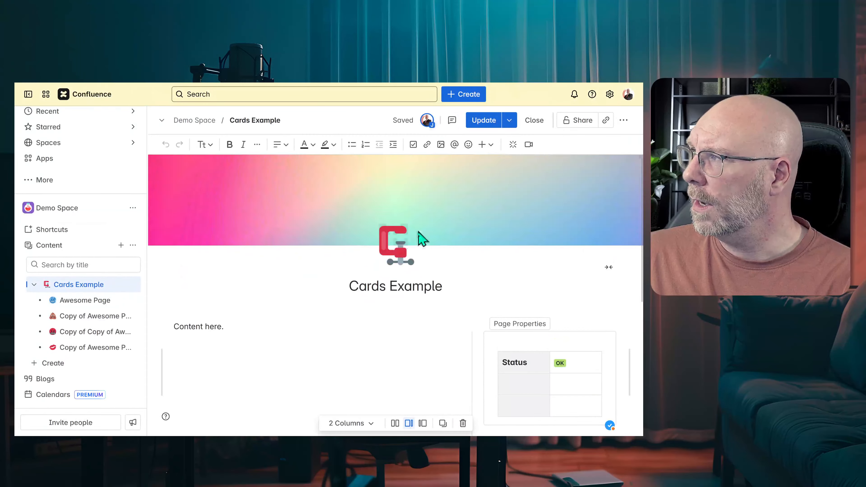
{"action": "scroll", "coordinate": [419, 233], "scroll_direction": "down", "scroll_amount": 6}
{"action": "left_click", "coordinate": [359, 301]}
{"action": "left_click", "coordinate": [375, 392]}
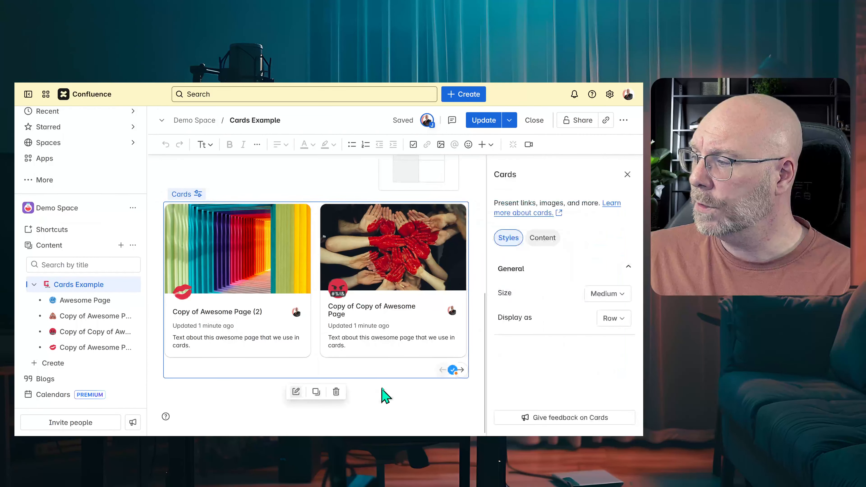
{"action": "left_click", "coordinate": [612, 317]}
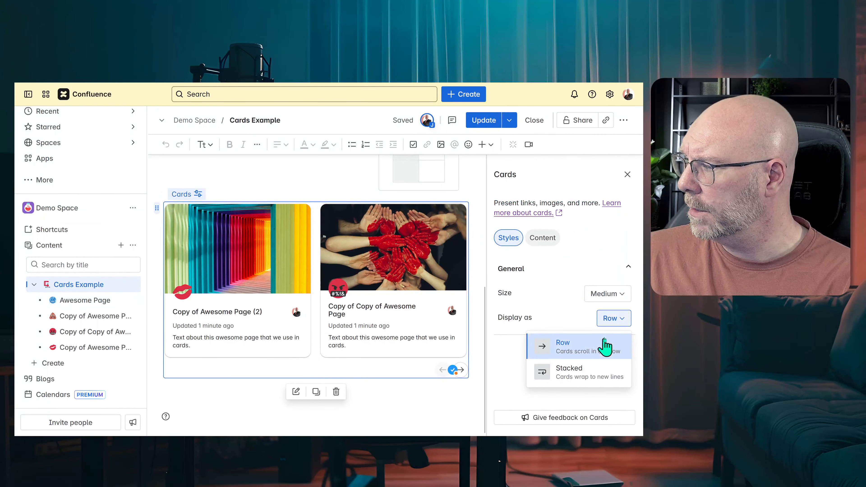
{"action": "left_click", "coordinate": [608, 293]}
{"action": "left_click", "coordinate": [599, 358]}
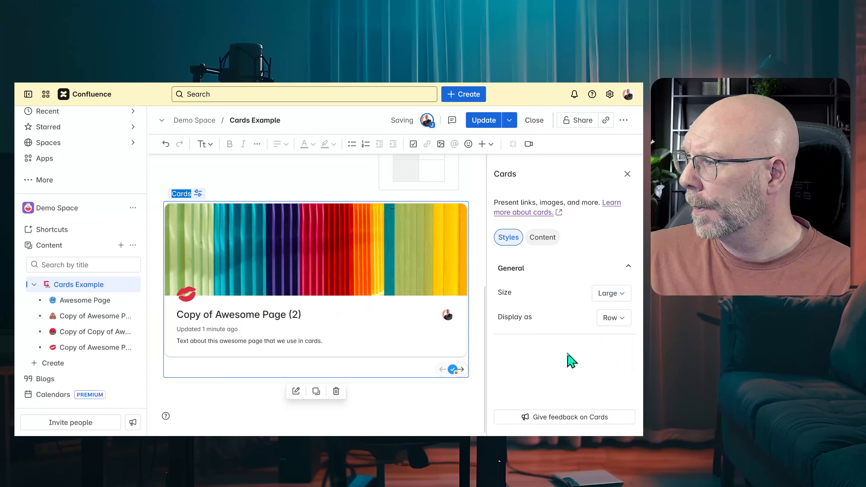
{"action": "left_click", "coordinate": [612, 294]}
{"action": "left_click", "coordinate": [607, 321]}
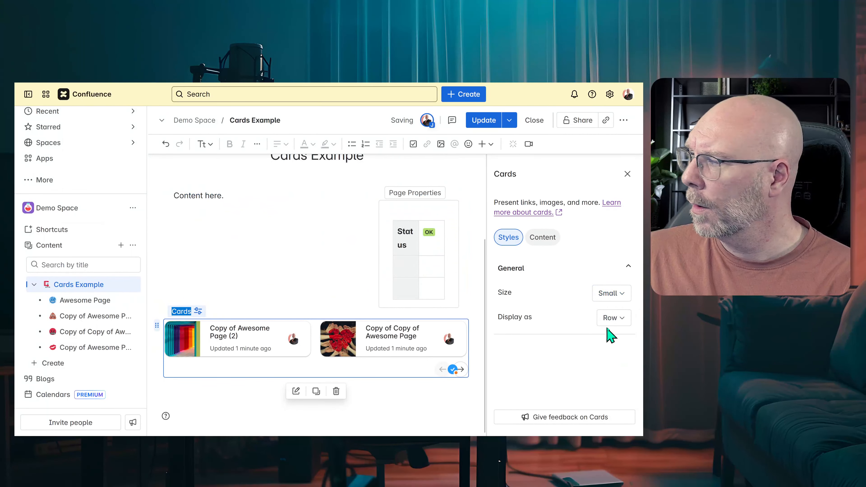
{"action": "left_click", "coordinate": [615, 319]}
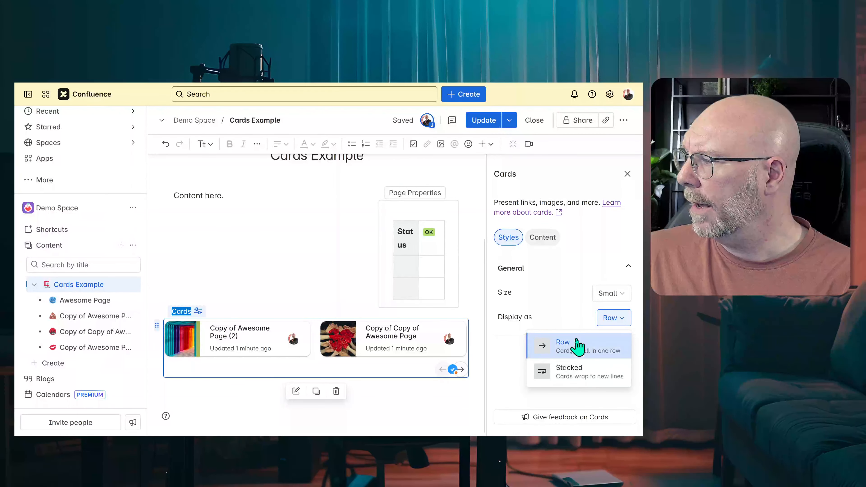
{"action": "left_click", "coordinate": [577, 345]}
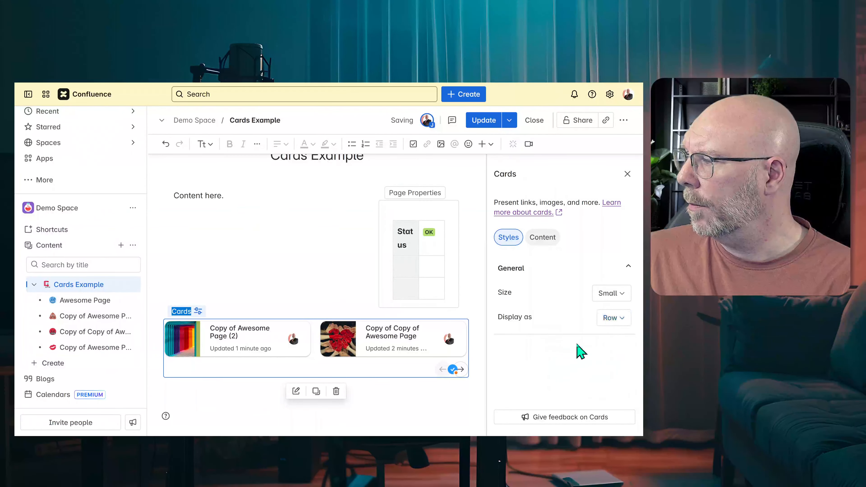
Step: Update Cards Example with the small card row and browse the published row forward and back
{"action": "left_click", "coordinate": [483, 121]}
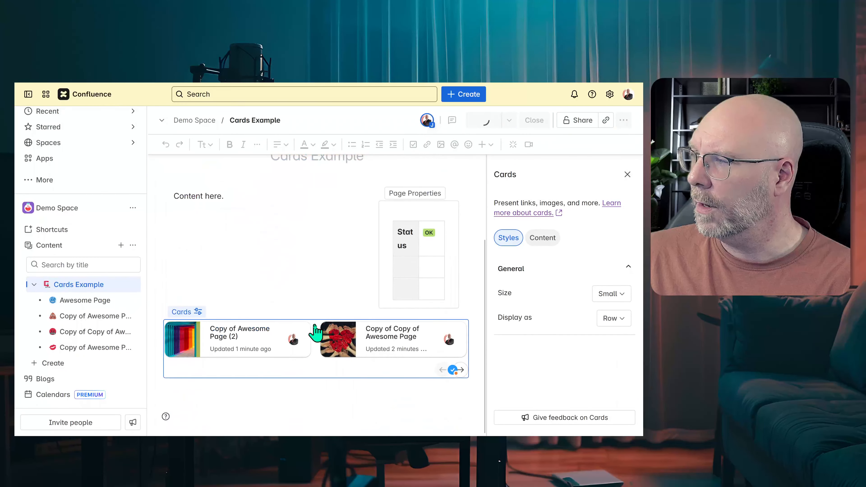
{"action": "scroll", "coordinate": [392, 323], "scroll_direction": "down", "scroll_amount": 5}
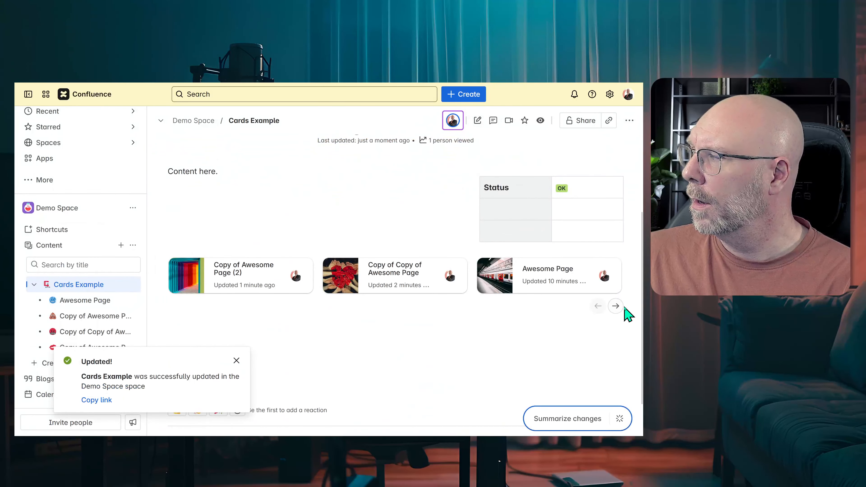
{"action": "left_click", "coordinate": [616, 305]}
{"action": "left_click", "coordinate": [598, 306]}
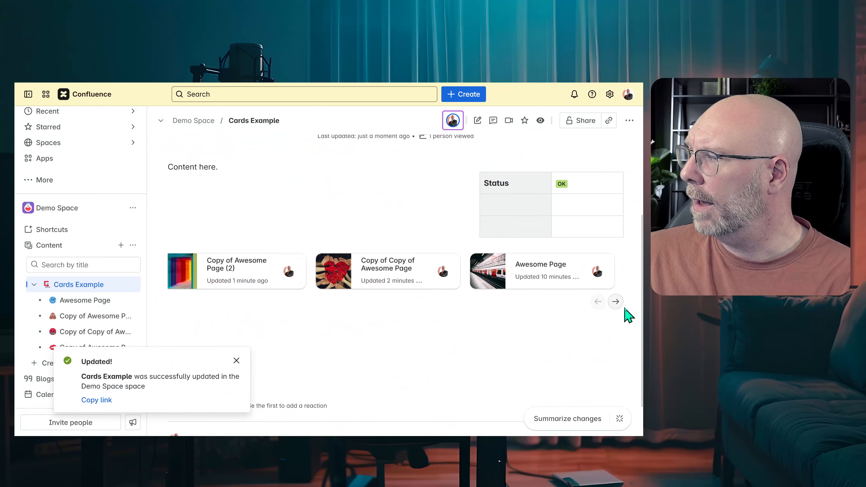
{"action": "left_click", "coordinate": [615, 302]}
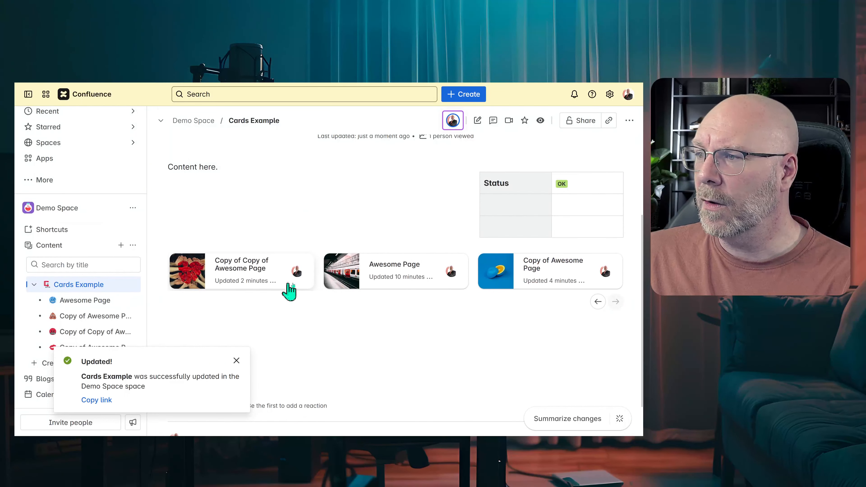
{"action": "left_click", "coordinate": [598, 302]}
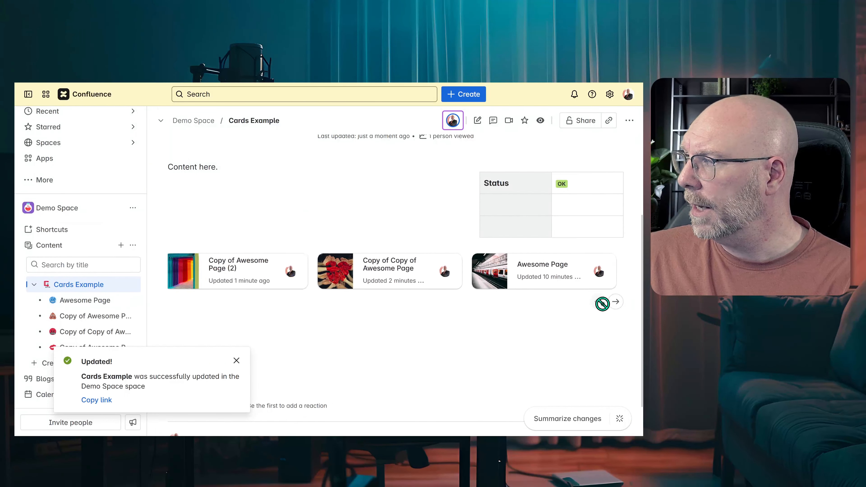
Step: Edit Cards Example again, set the cards to display as Stacked, update the page, and check the published cards
{"action": "left_click", "coordinate": [478, 121]}
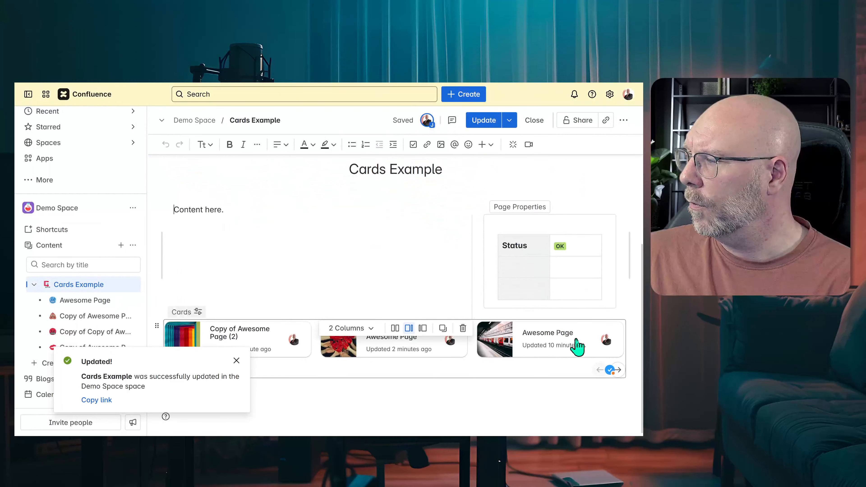
{"action": "left_click", "coordinate": [375, 353]}
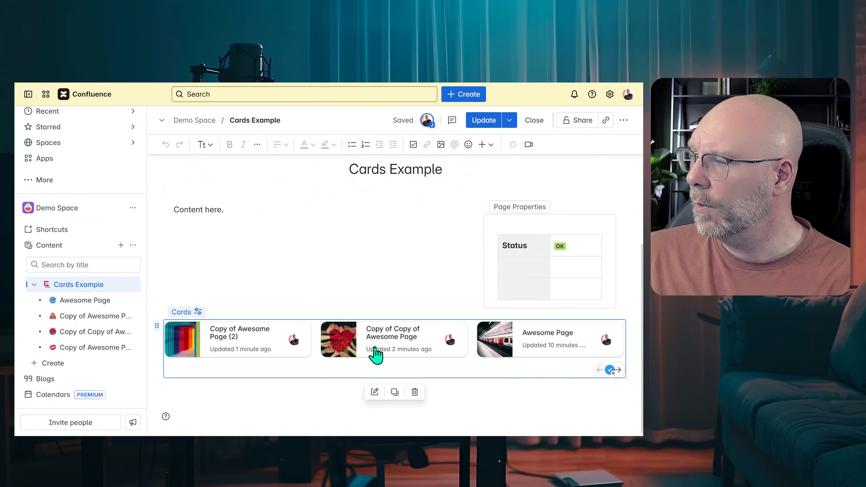
{"action": "left_click", "coordinate": [375, 392]}
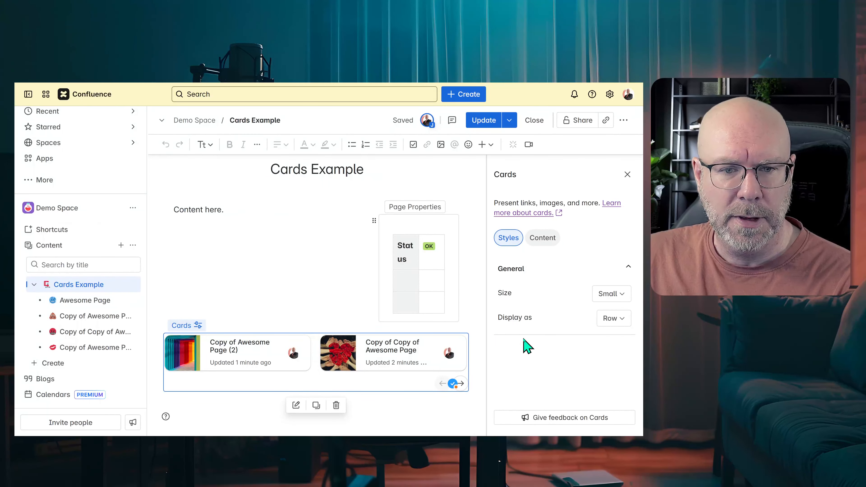
{"action": "left_click", "coordinate": [613, 320]}
{"action": "left_click", "coordinate": [595, 368]}
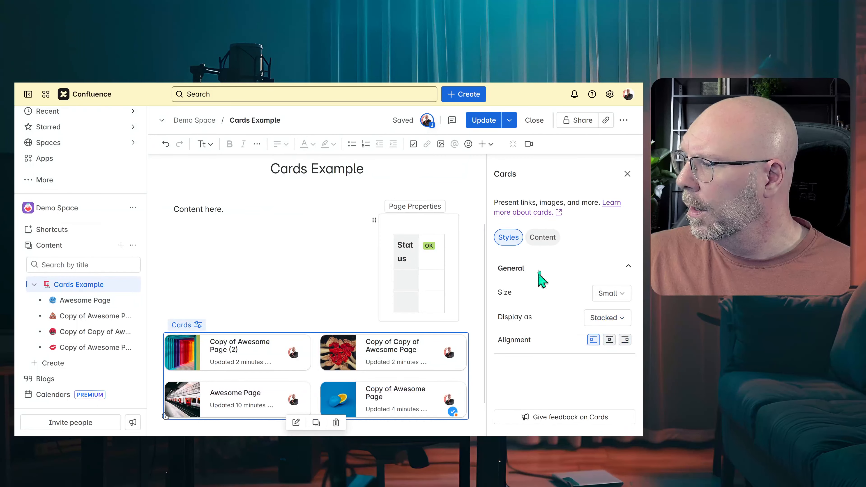
{"action": "left_click", "coordinate": [485, 121]}
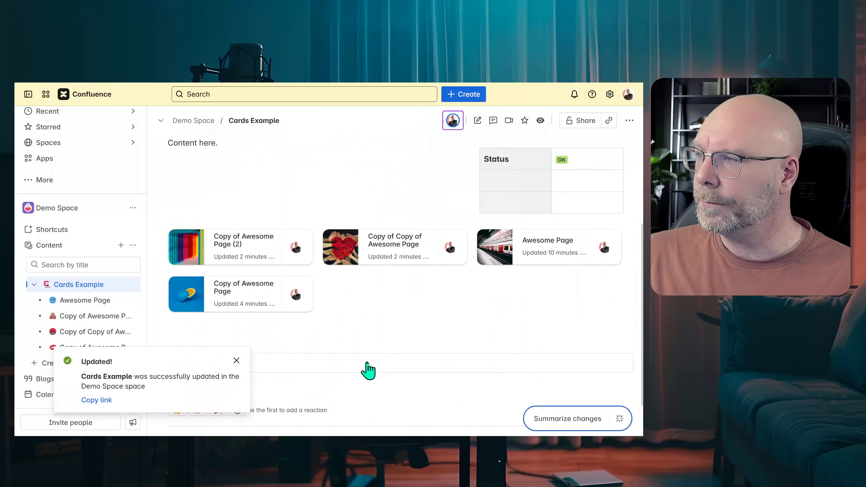
{"action": "scroll", "coordinate": [241, 232], "scroll_direction": "down", "scroll_amount": 2}
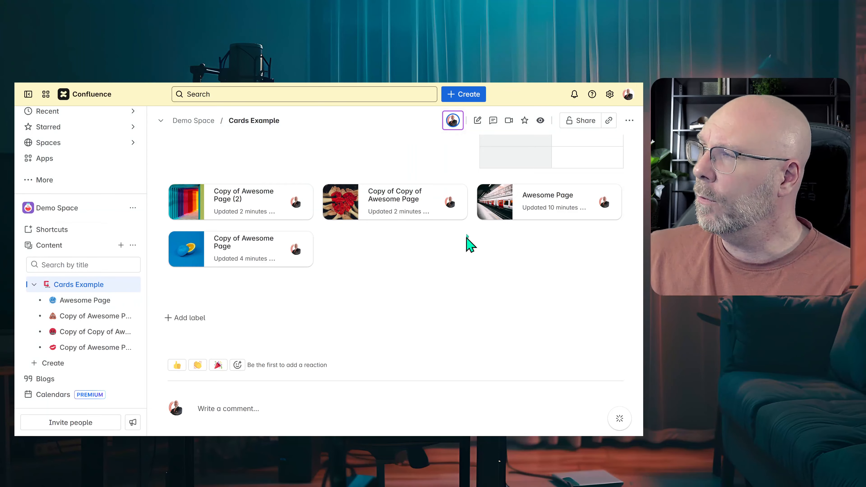
{"action": "left_click", "coordinate": [478, 126]}
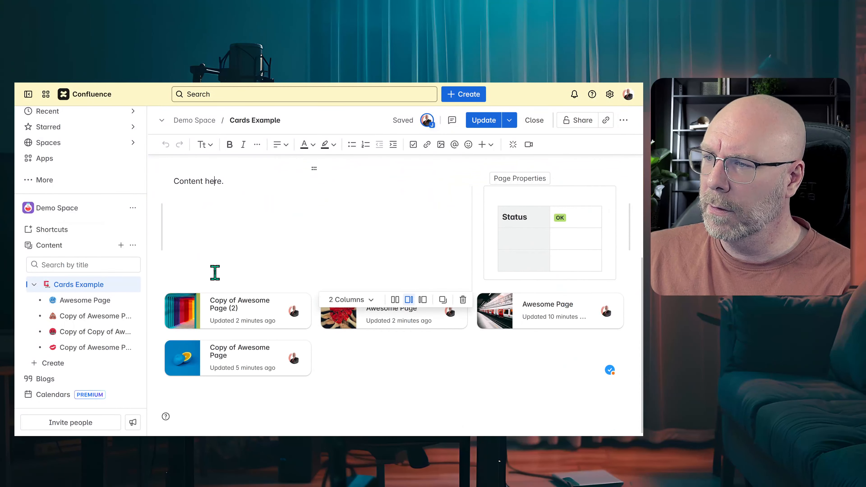
{"action": "left_click", "coordinate": [215, 311]}
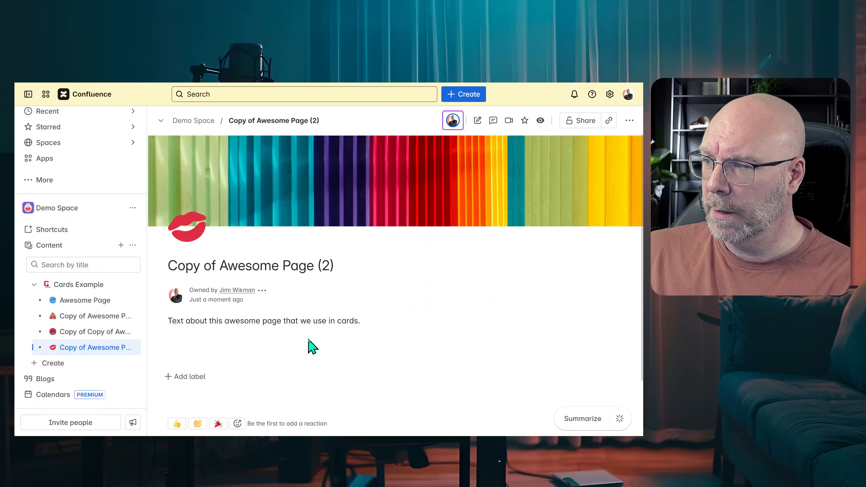
{"action": "scroll", "coordinate": [312, 346], "scroll_direction": "down", "scroll_amount": 2}
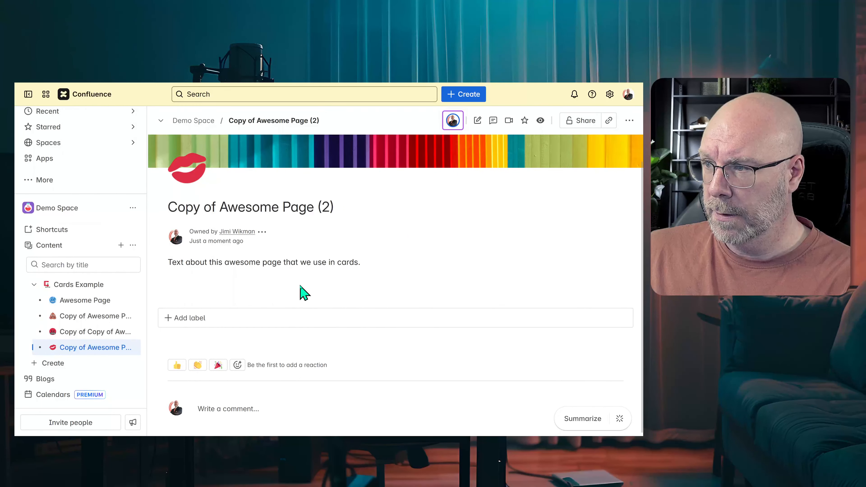
{"action": "left_click", "coordinate": [82, 287]}
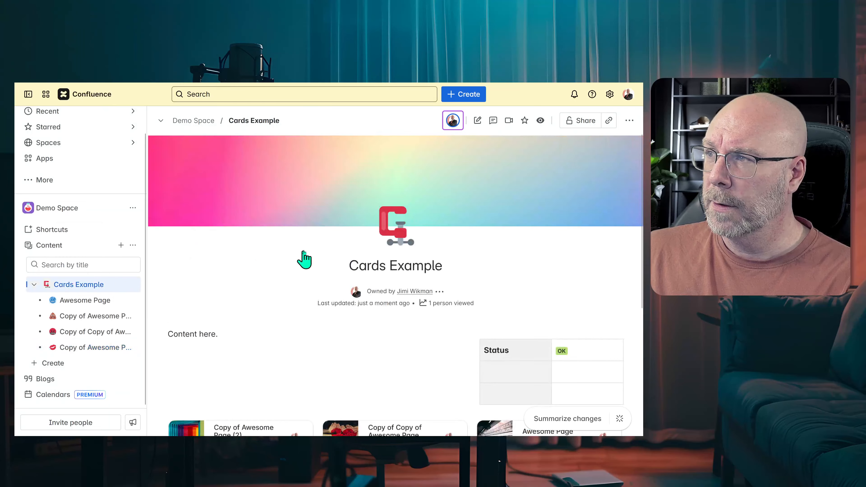
Step: Edit Cards Example and insert a Live Search element on a new line directly above the cards
{"action": "left_click", "coordinate": [477, 121]}
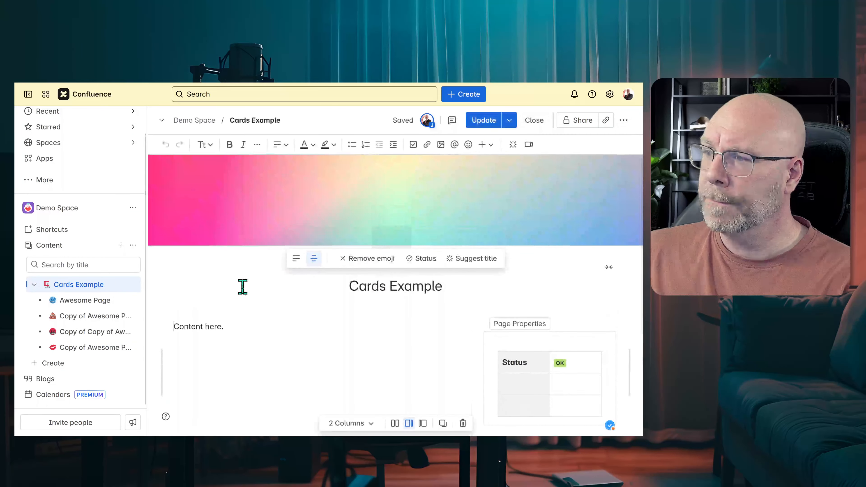
{"action": "scroll", "coordinate": [229, 299], "scroll_direction": "down", "scroll_amount": 2}
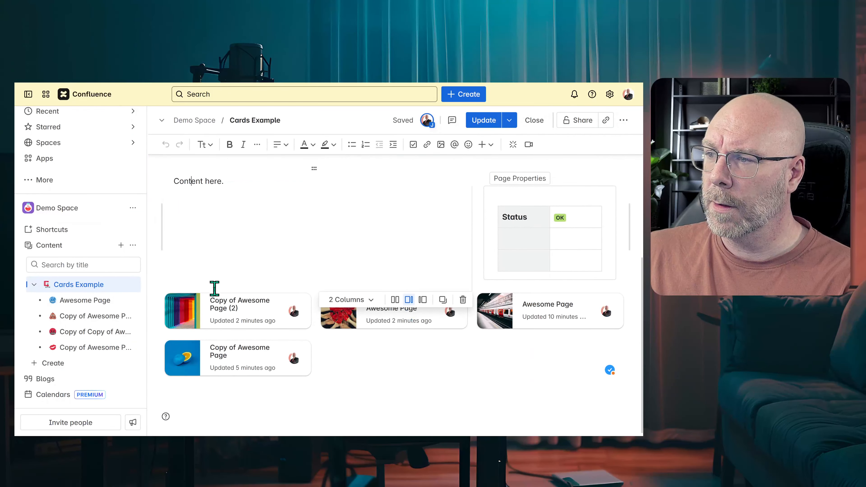
{"action": "left_click", "coordinate": [157, 297]}
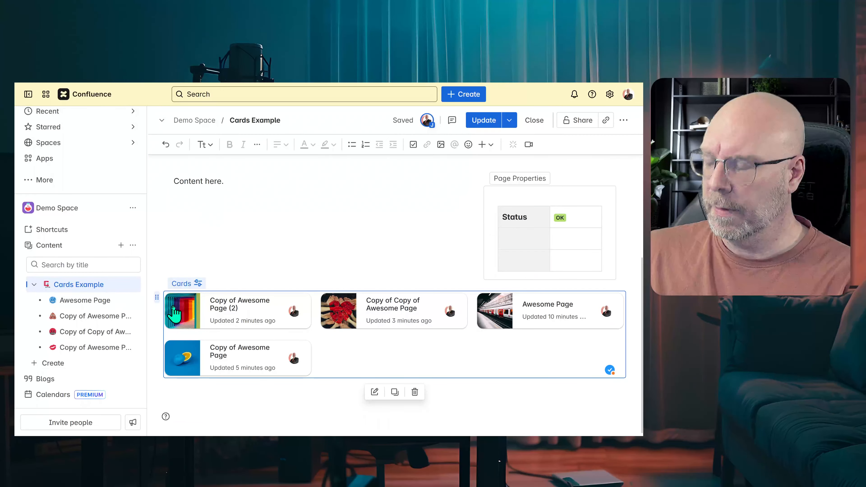
{"action": "left_click", "coordinate": [175, 312]}
{"action": "key", "text": "Return"}
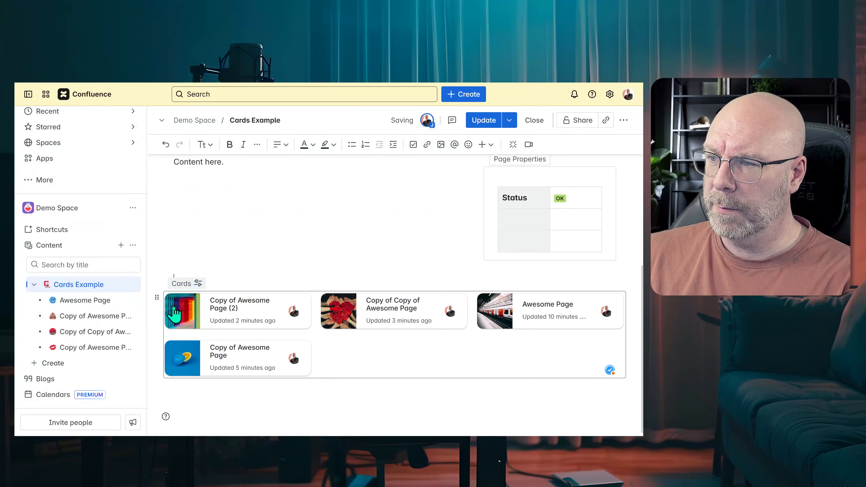
{"action": "type", "text": "/sea"}
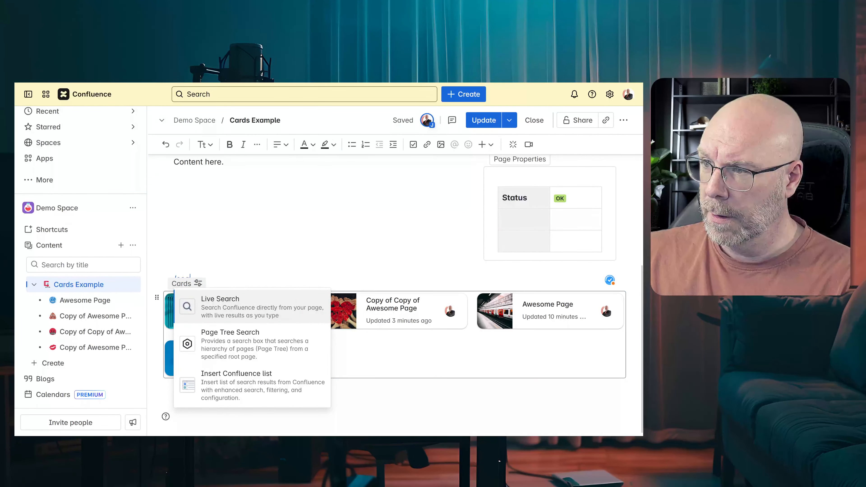
{"action": "left_click", "coordinate": [221, 307]}
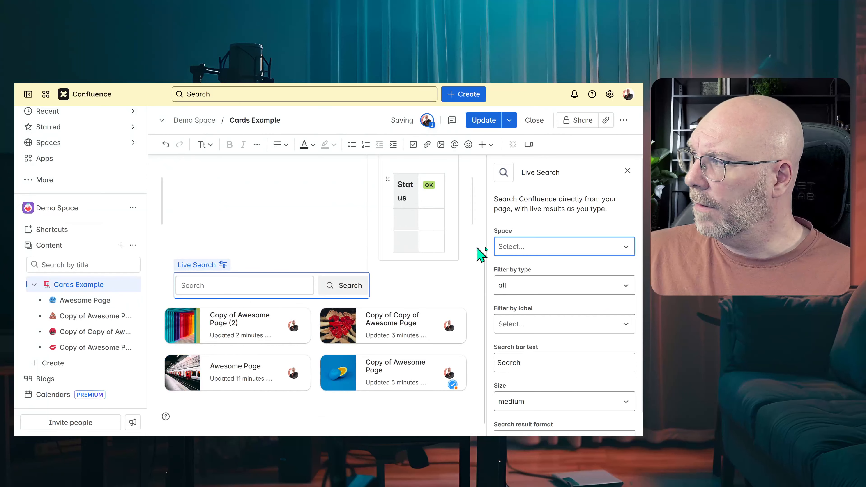
Step: Set the Live Search size to large and filter its results by the type page
{"action": "scroll", "coordinate": [550, 289], "scroll_direction": "down", "scroll_amount": 1}
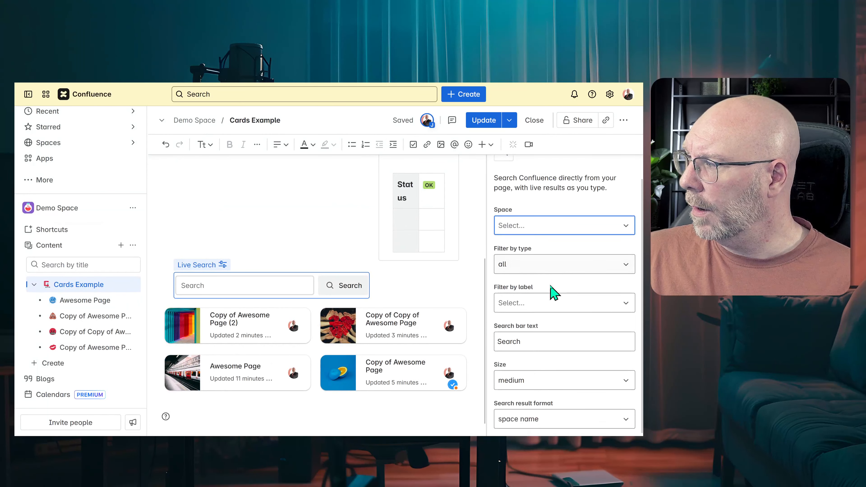
{"action": "left_click", "coordinate": [552, 380]}
{"action": "left_click", "coordinate": [524, 353]}
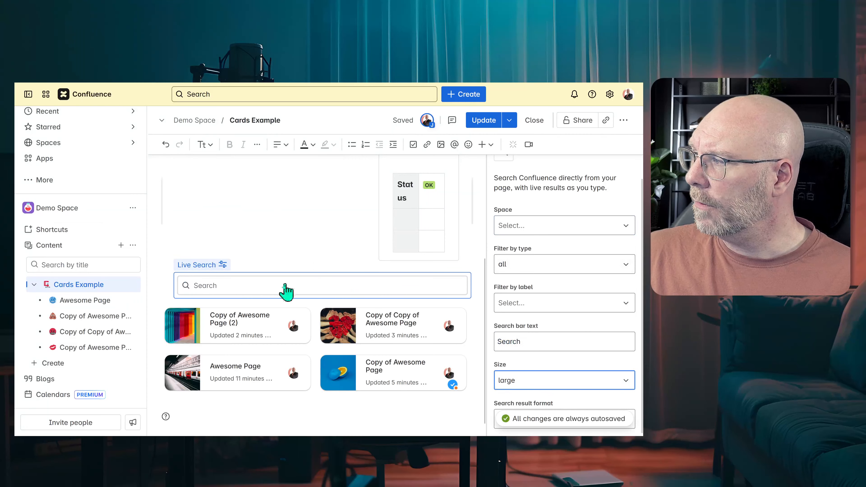
{"action": "left_click", "coordinate": [529, 302]}
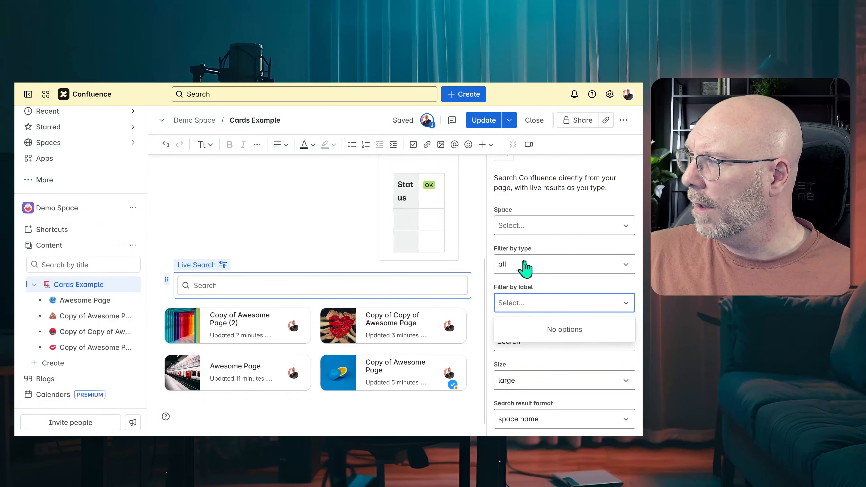
{"action": "left_click", "coordinate": [531, 266]}
{"action": "left_click", "coordinate": [512, 305]}
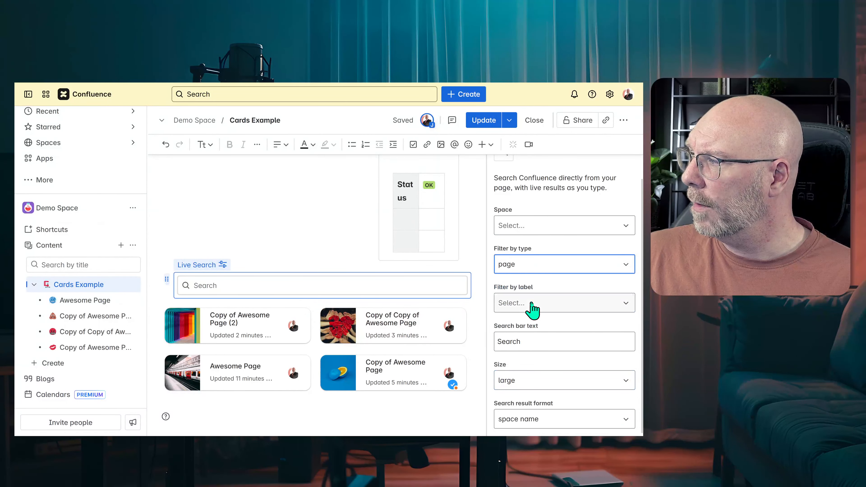
Step: Limit the Live Search to the current space and set its search result format to page excerpt
{"action": "left_click", "coordinate": [518, 226]}
{"action": "left_click", "coordinate": [539, 268]}
{"action": "left_click", "coordinate": [541, 226]}
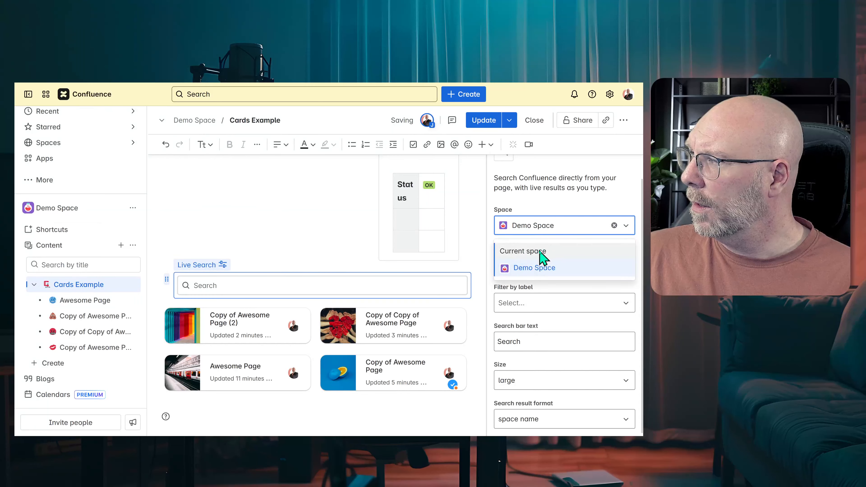
{"action": "left_click", "coordinate": [542, 252]}
{"action": "left_click", "coordinate": [528, 424]}
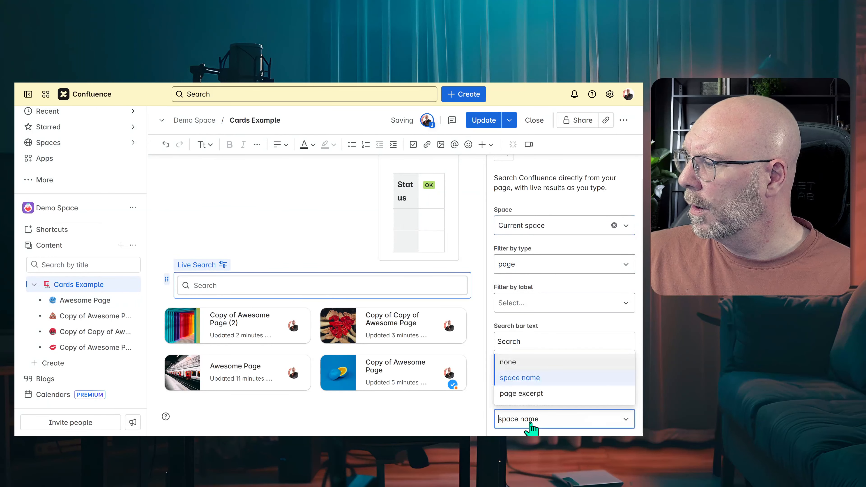
{"action": "left_click", "coordinate": [510, 394]}
Step: Update Cards Example with the new search box and dismiss the update notification
{"action": "left_click", "coordinate": [480, 121]}
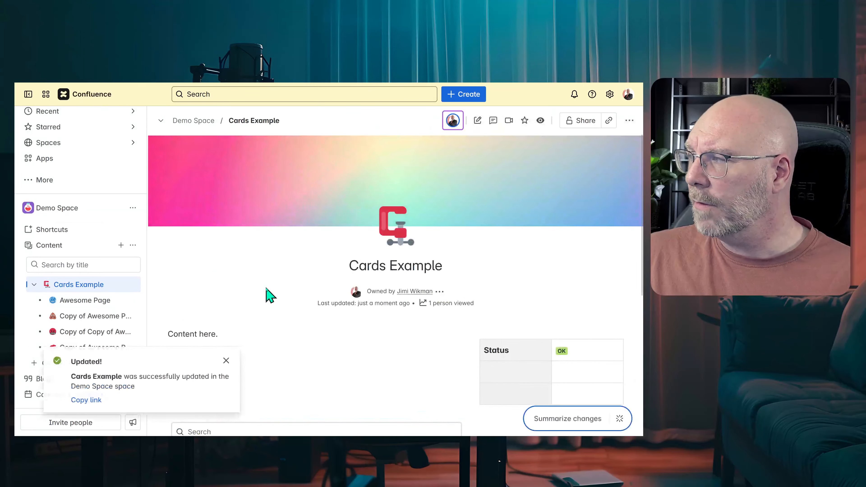
{"action": "scroll", "coordinate": [276, 286], "scroll_direction": "down", "scroll_amount": 5}
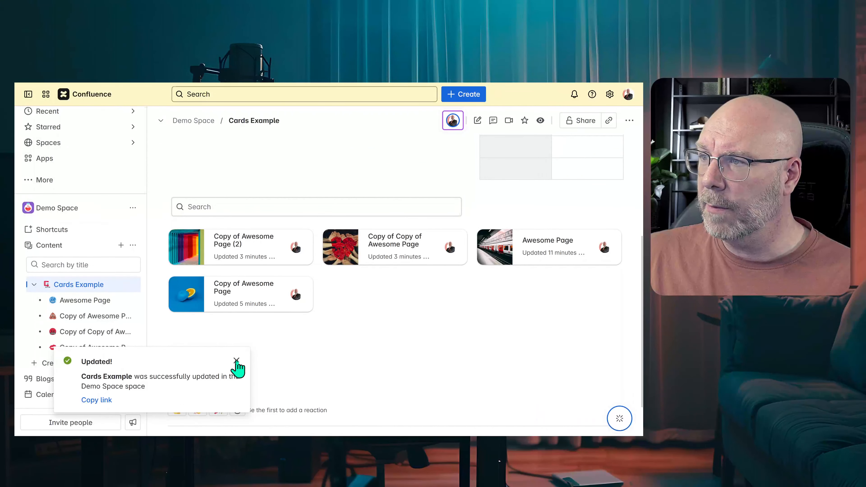
{"action": "left_click", "coordinate": [236, 360]}
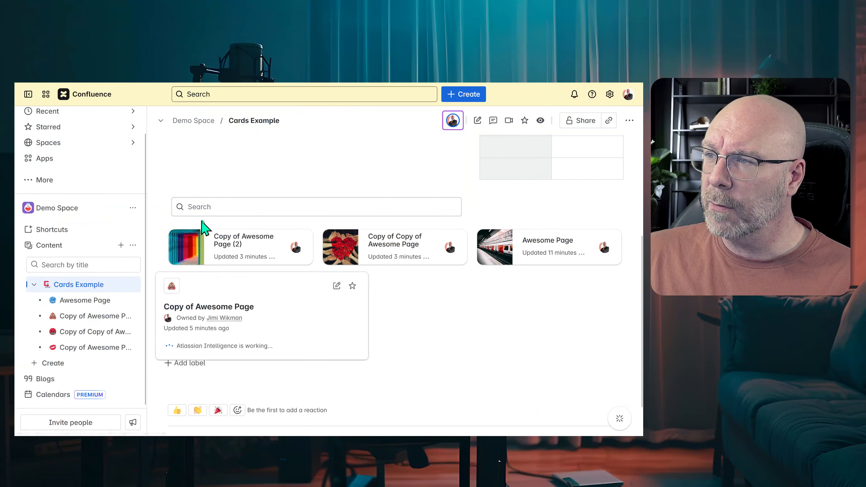
Step: Test the published Live Search above the cards with the term "awe", reopen its results, and clear the term
{"action": "left_click", "coordinate": [247, 207]}
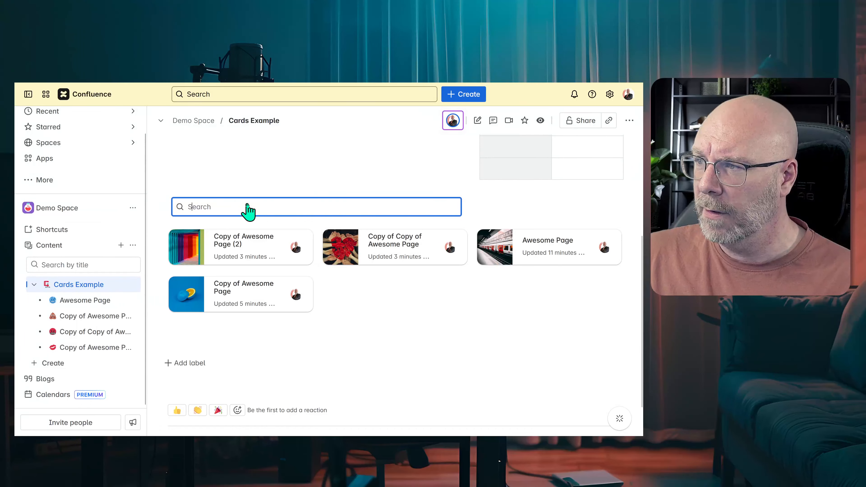
{"action": "type", "text": "awe"}
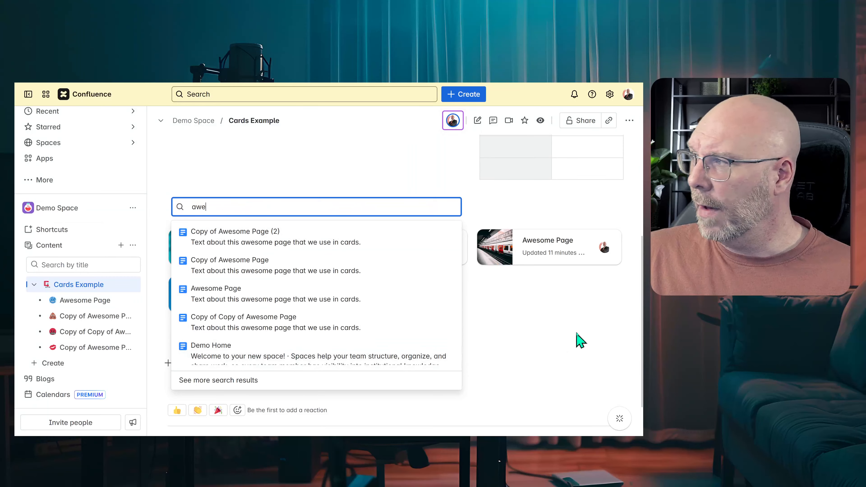
{"action": "left_click", "coordinate": [577, 338]}
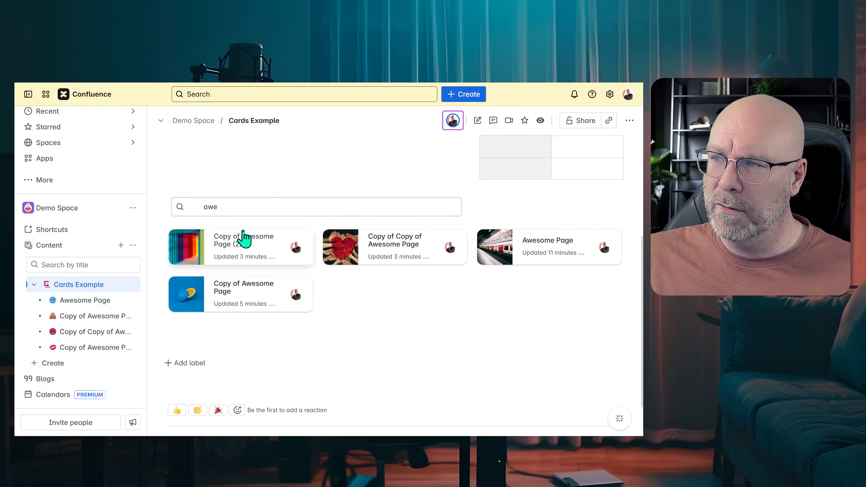
{"action": "left_click", "coordinate": [225, 208]}
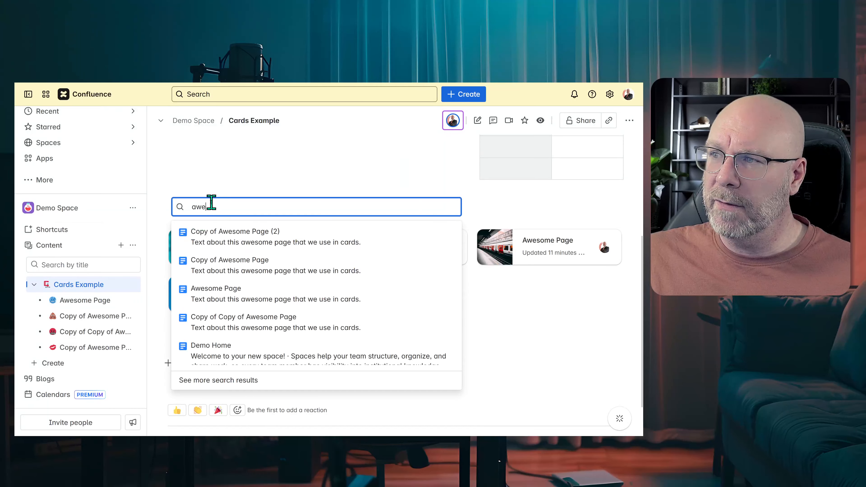
{"action": "key", "text": "BackSpace"}
{"action": "key", "text": "BackSpace"}
{"action": "key", "text": "BackSpace"}
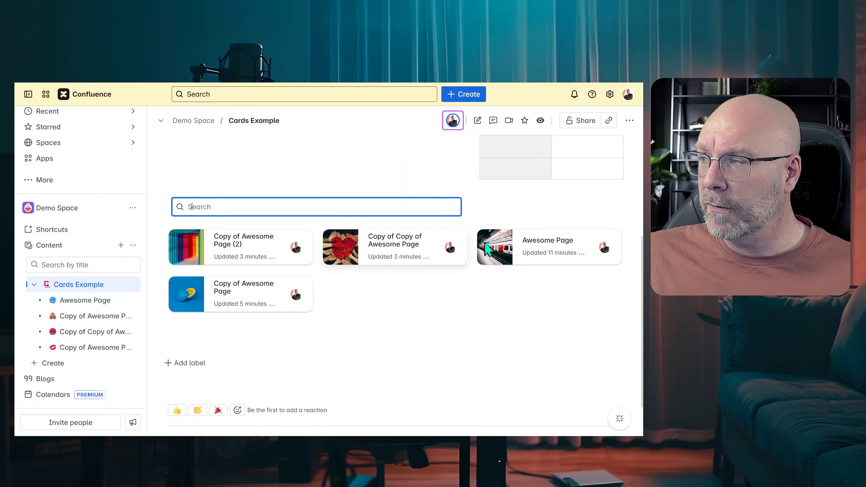